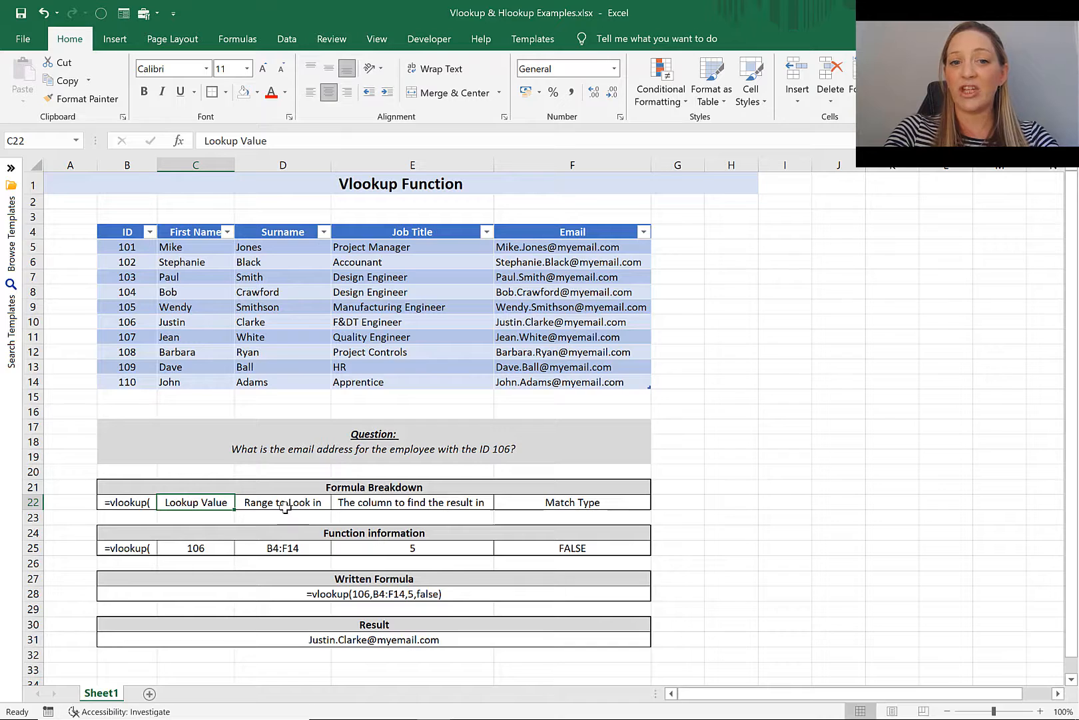
- Examine the VLOOKUP argument labels in row 22, the example arguments in row 25 and the table range B4:F14
click(440, 508)
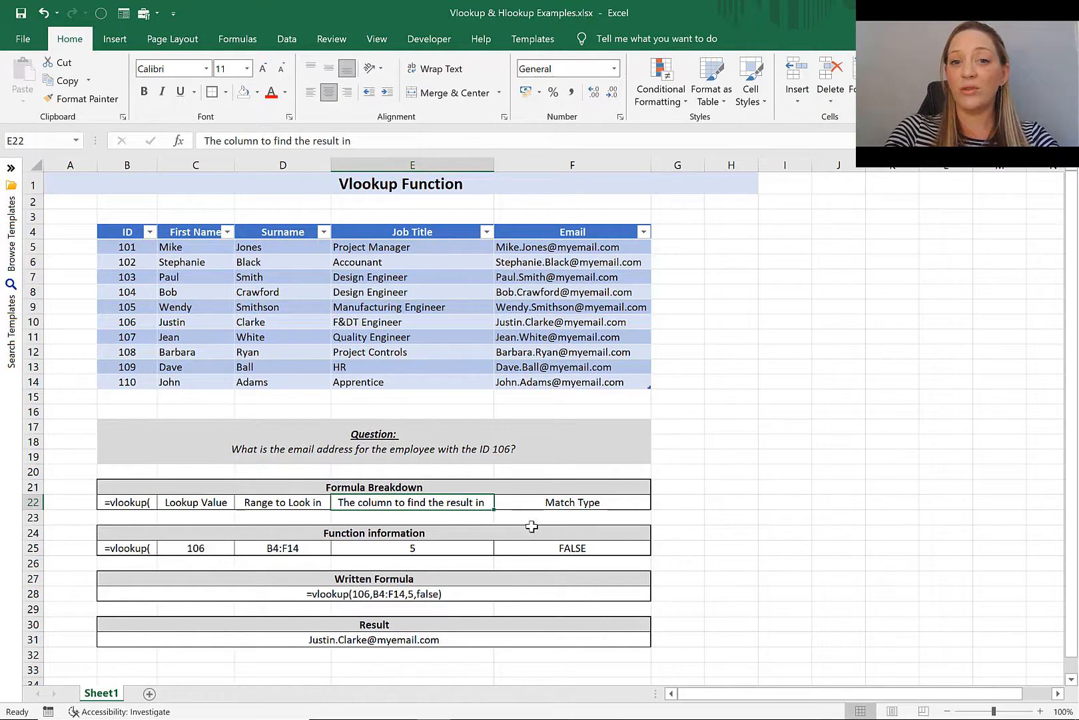
click(623, 503)
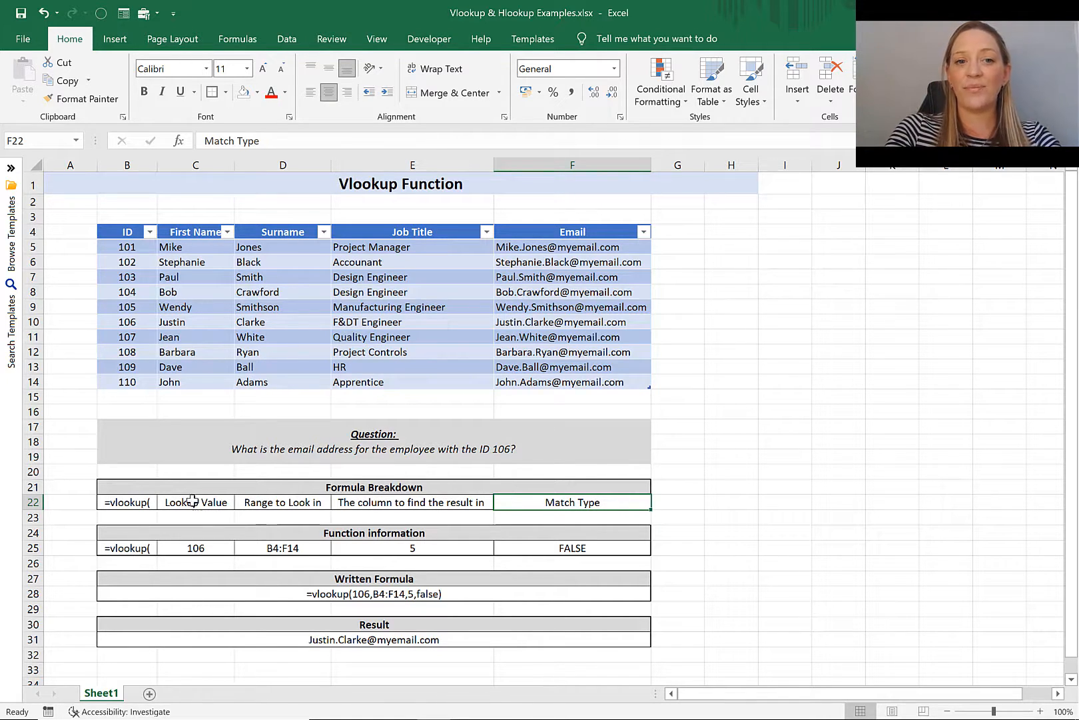
click(221, 549)
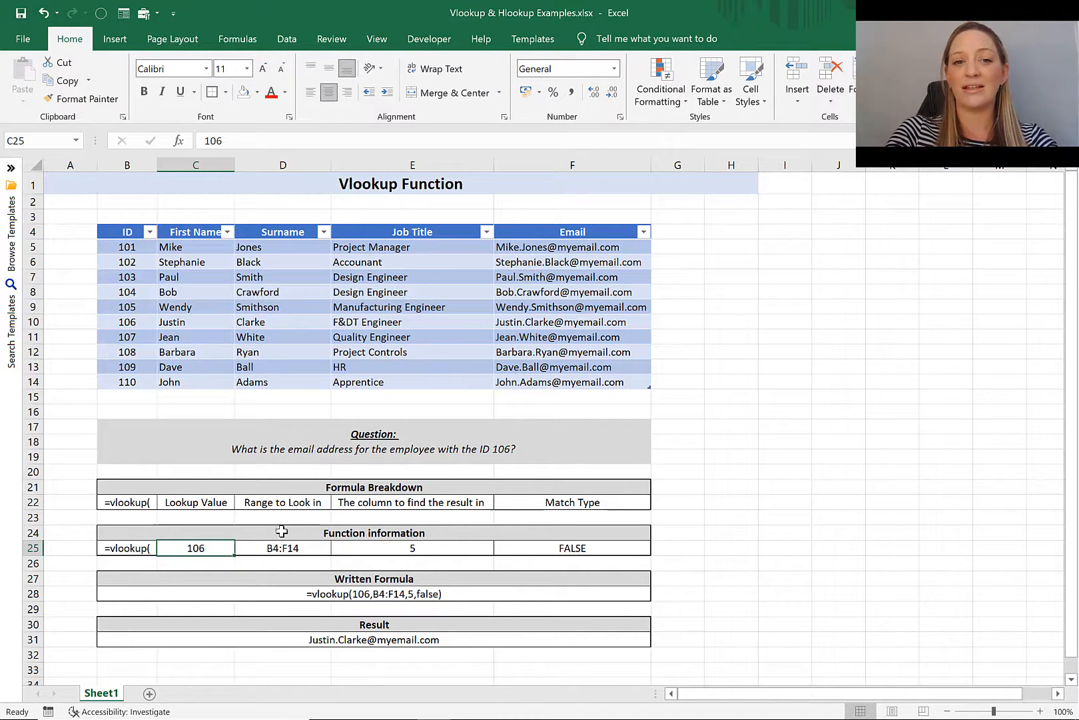
click(306, 545)
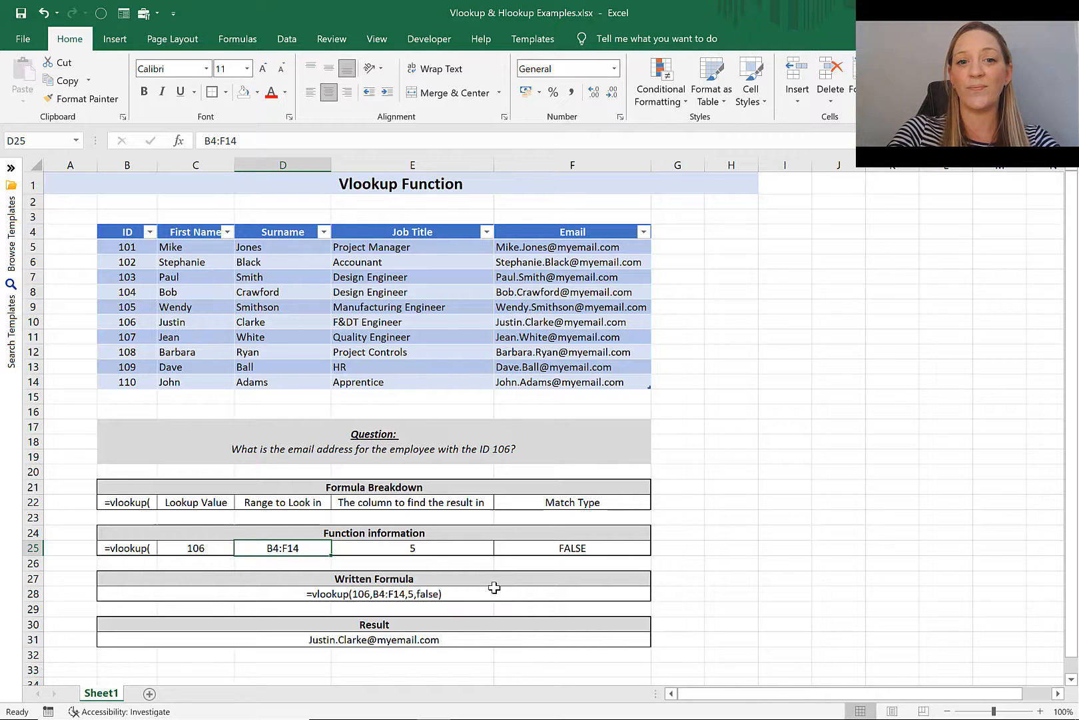
click(440, 552)
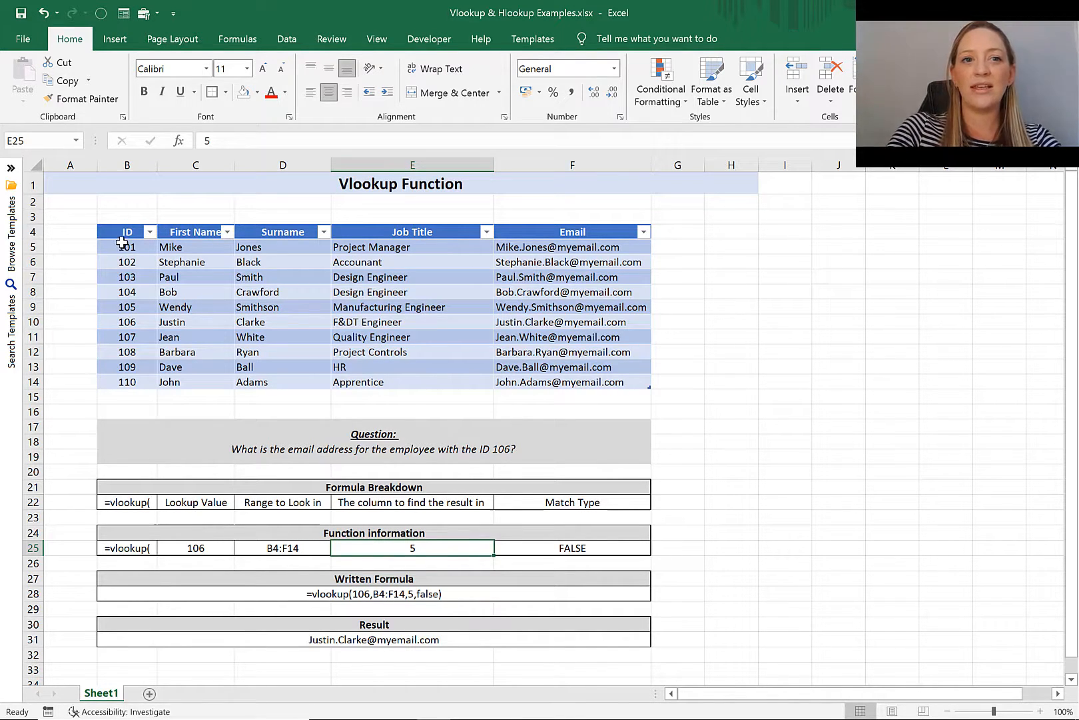
drag(121, 231, 572, 382)
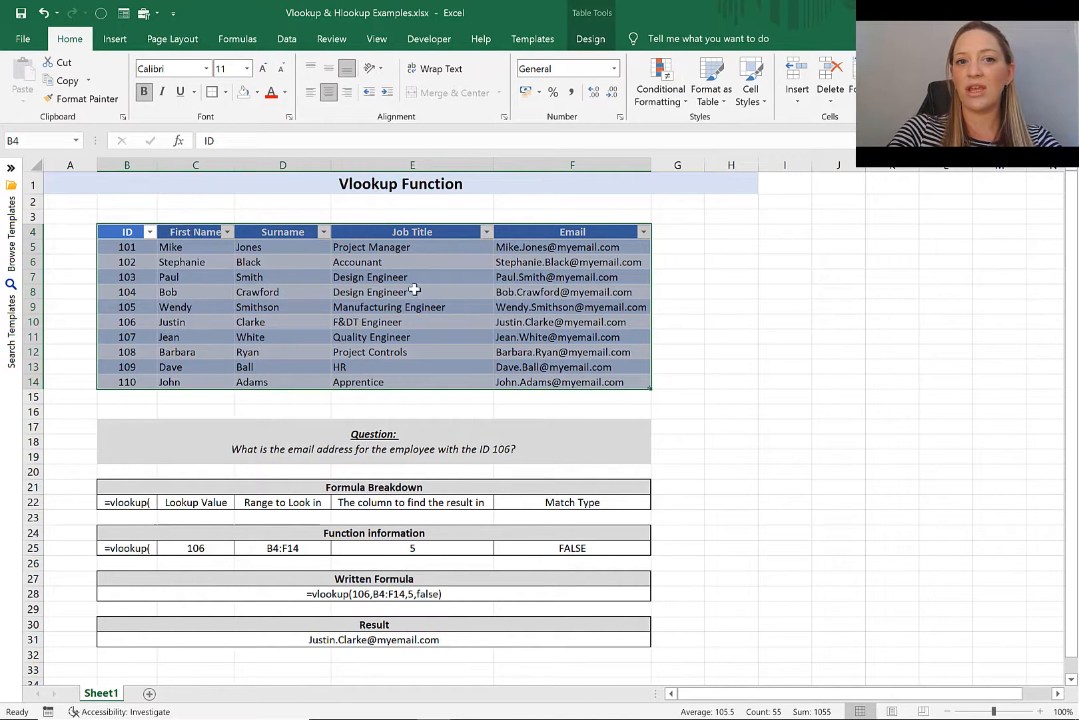
- Number the table's columns 1 to 5 in cells B3:F3, directly above the headers
click(108, 216)
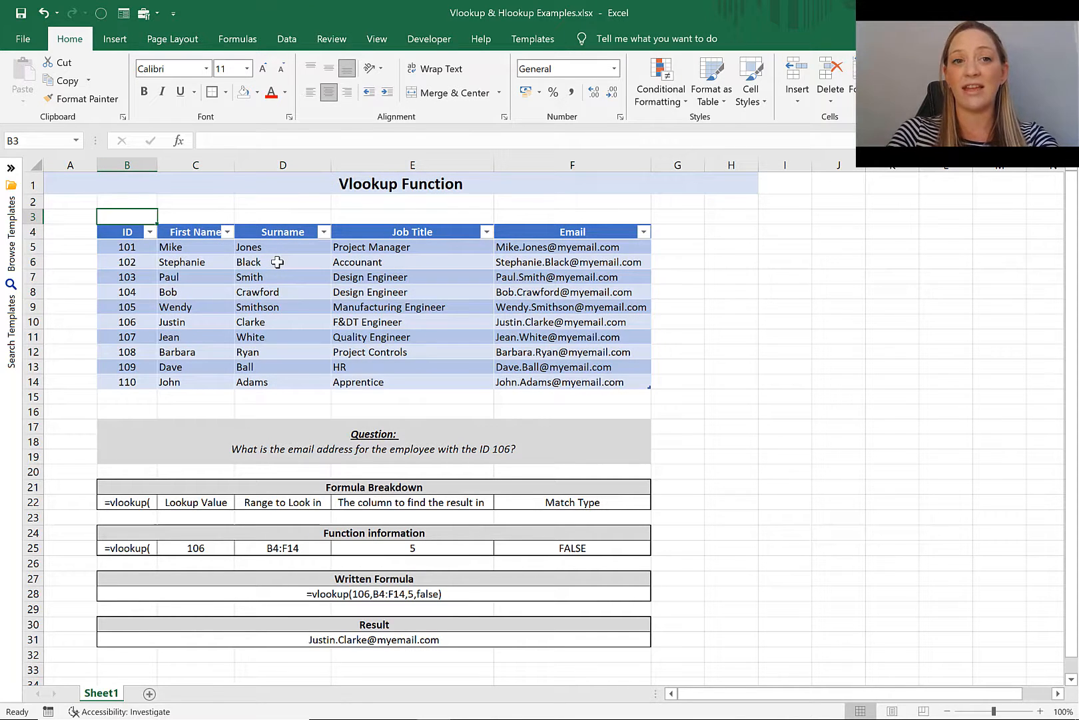
text(1)
key(Tab)
text(2)
key(Tab)
text(3	4)
key(Tab)
text(5)
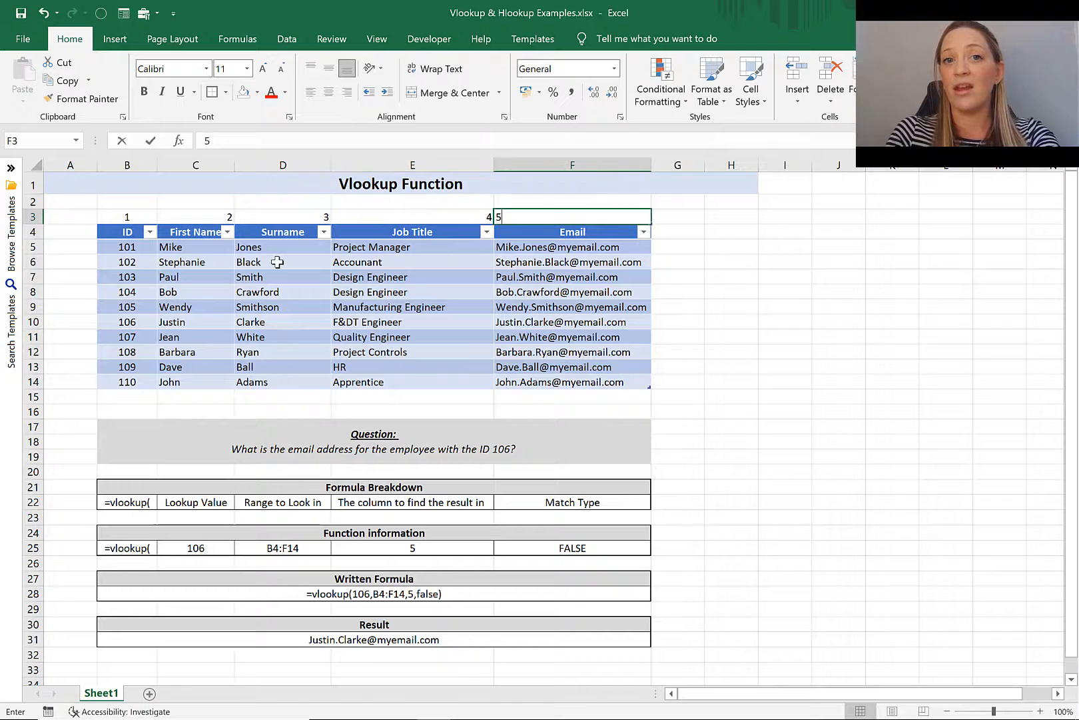
key(Tab)
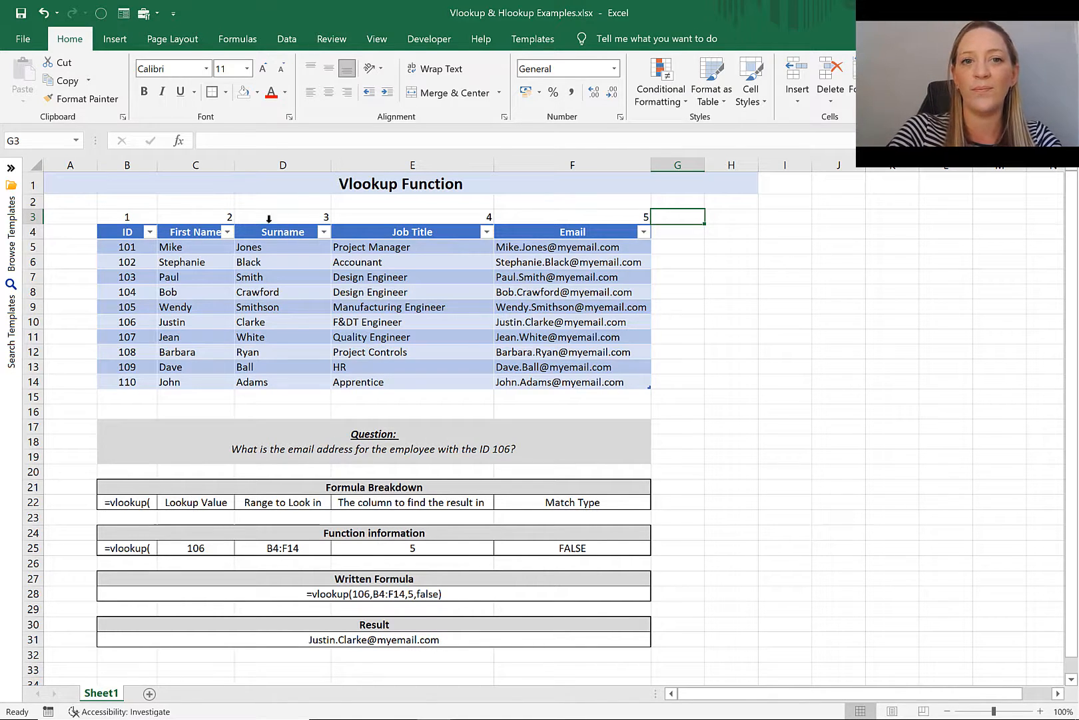
- Review the table range, the column index and match type arguments, the written formula and the formula behind the result
drag(114, 234, 557, 382)
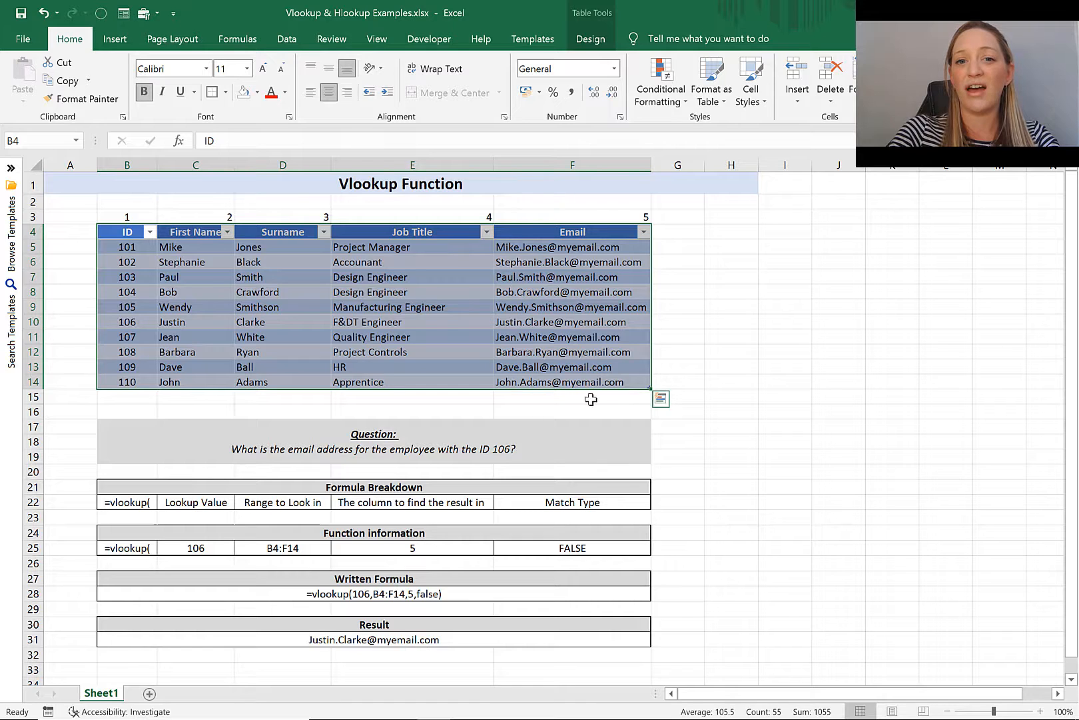
click(427, 548)
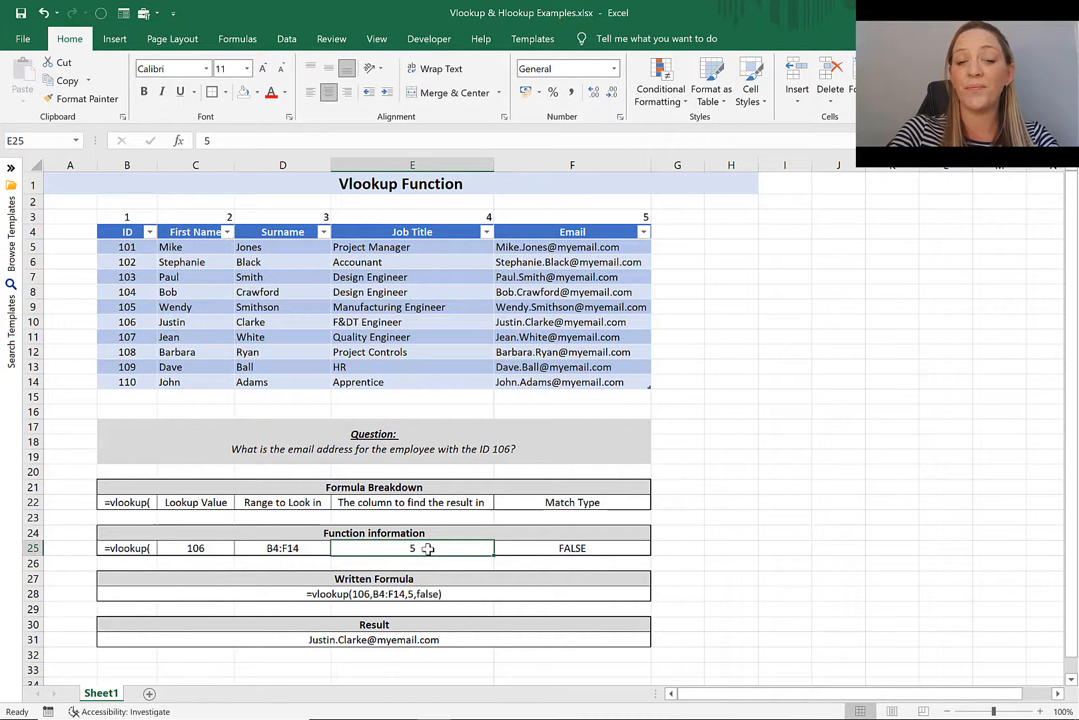
click(588, 549)
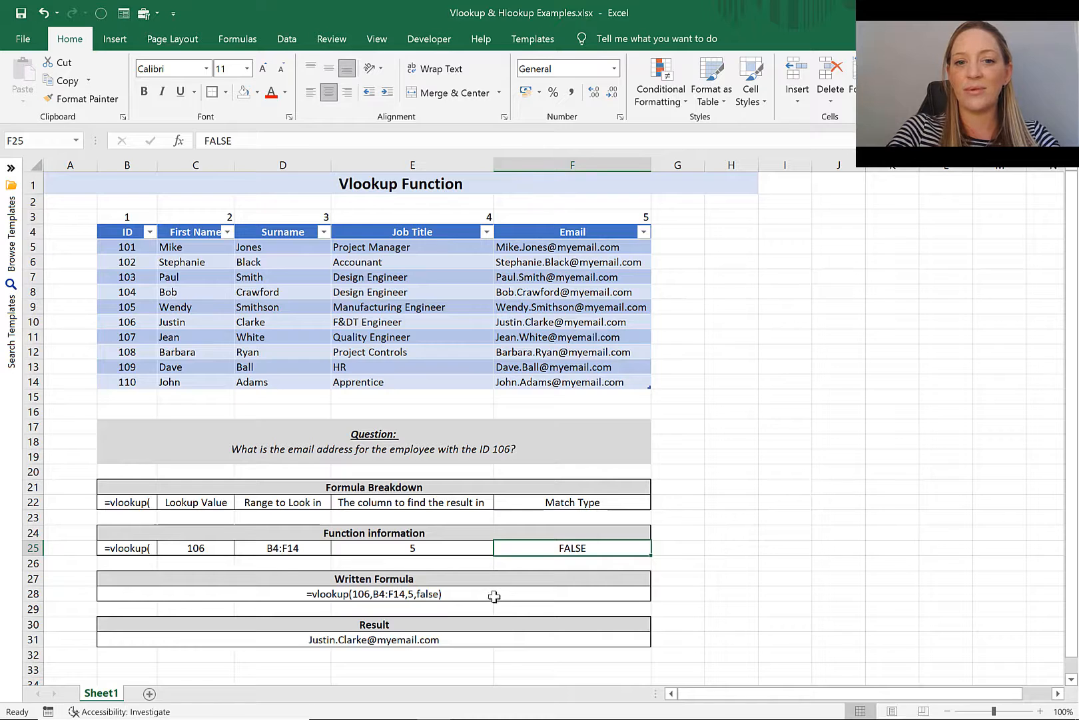
click(494, 594)
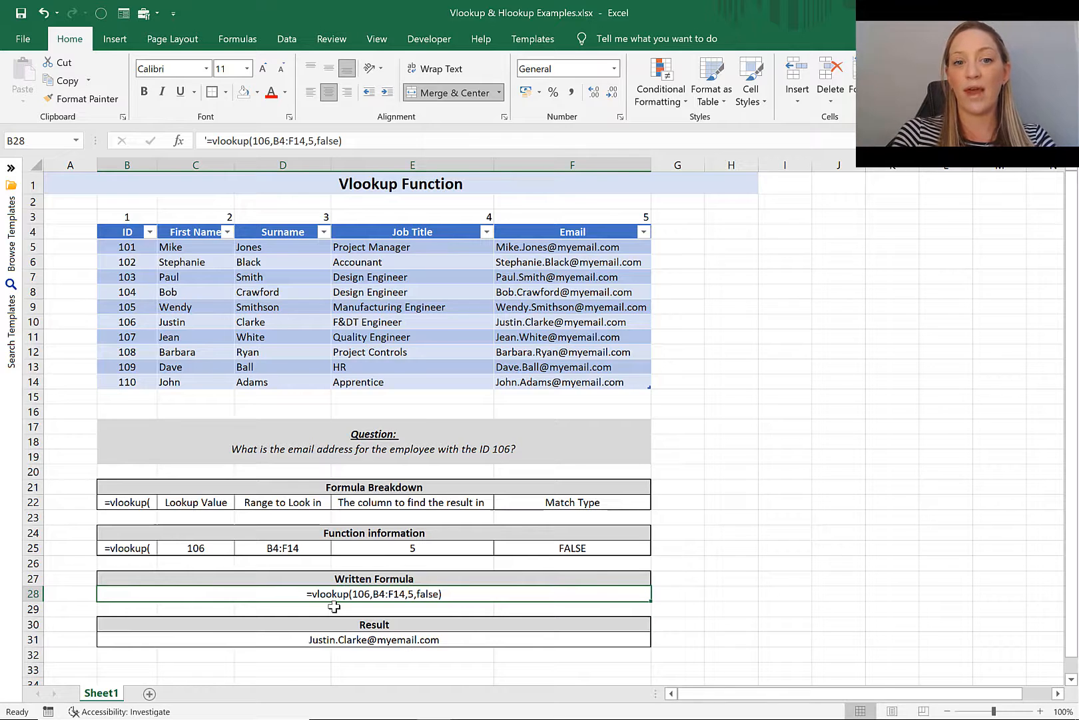
click(486, 637)
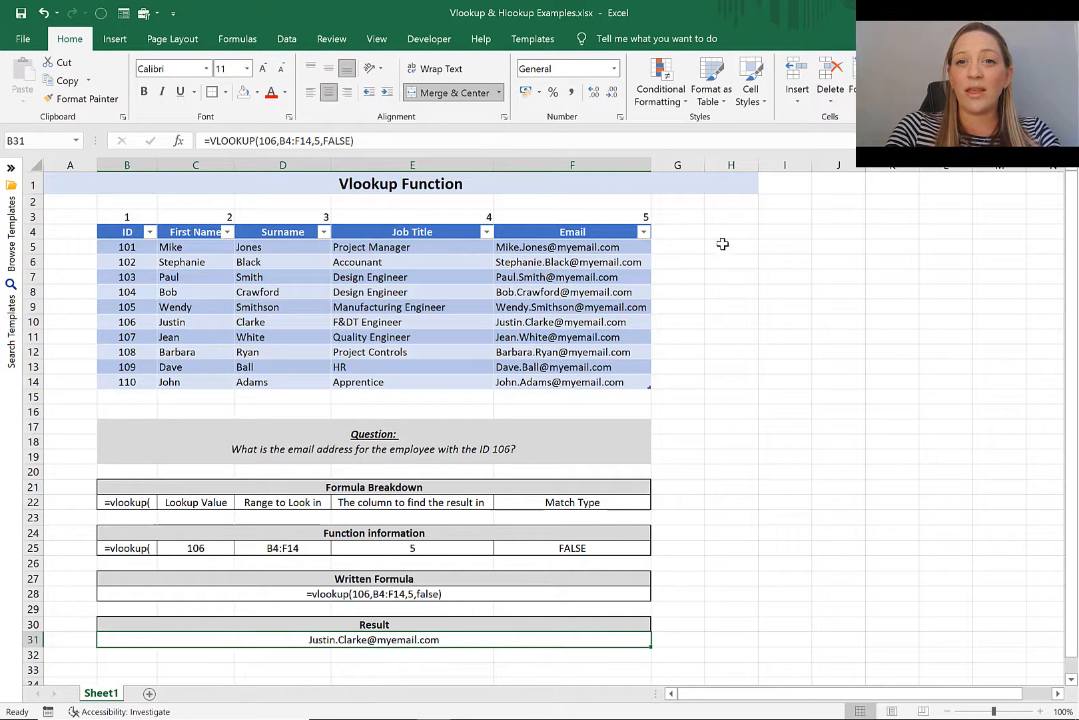
- Enter 109 in cell H5 as the lookup value
click(727, 248)
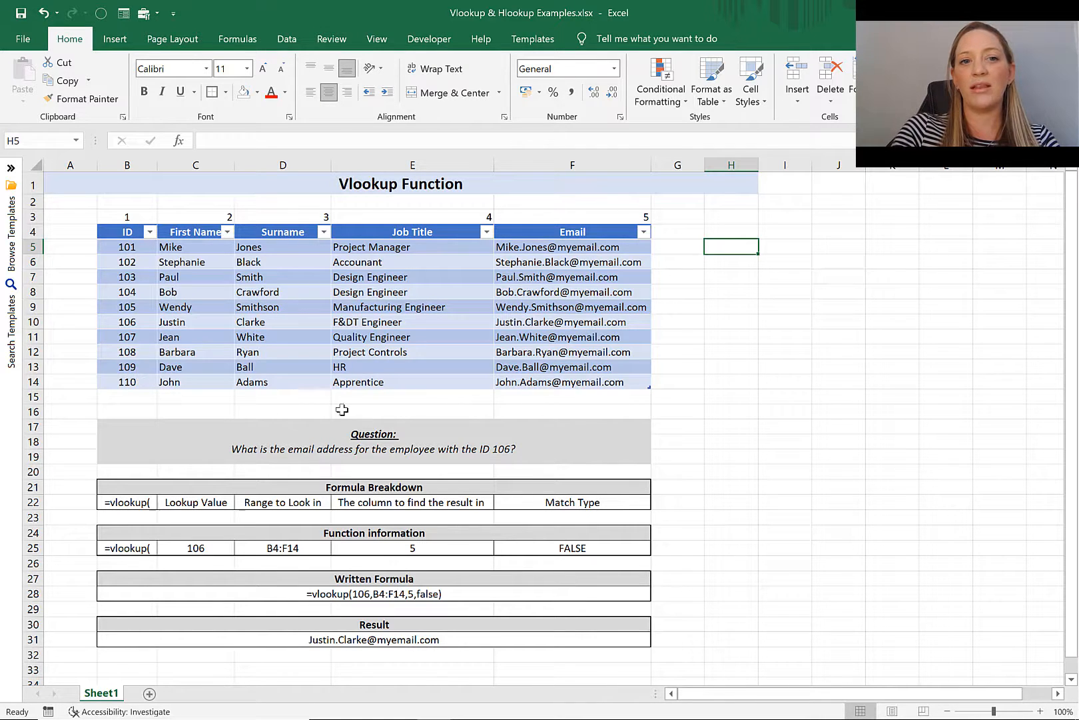
text(109)
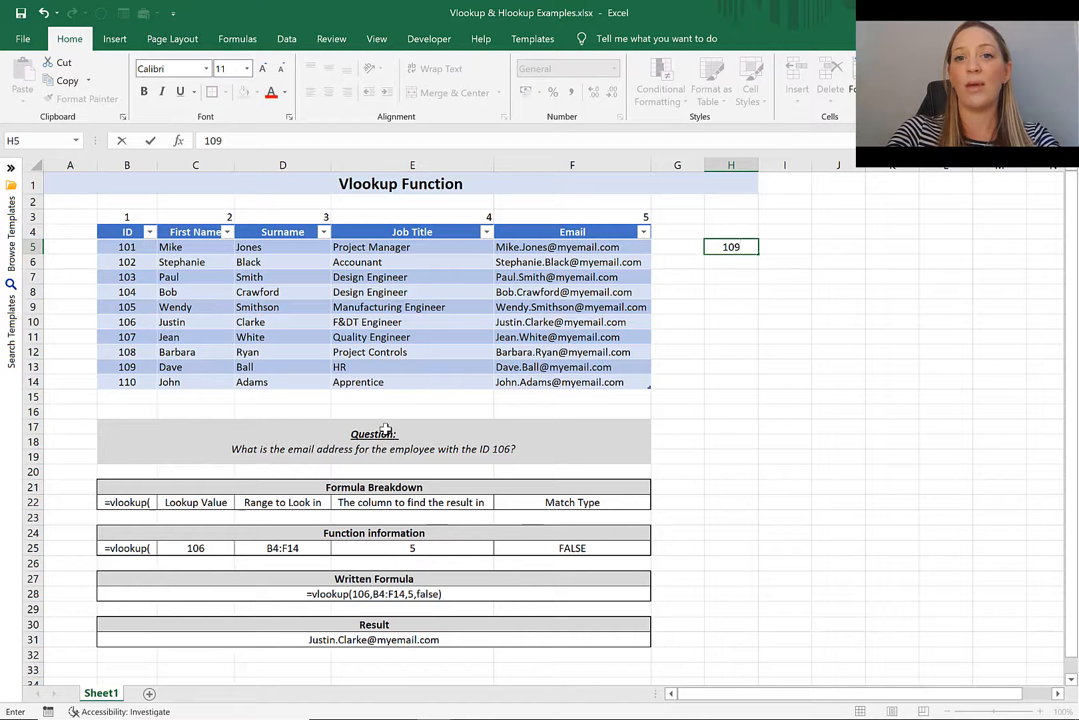
key(Return)
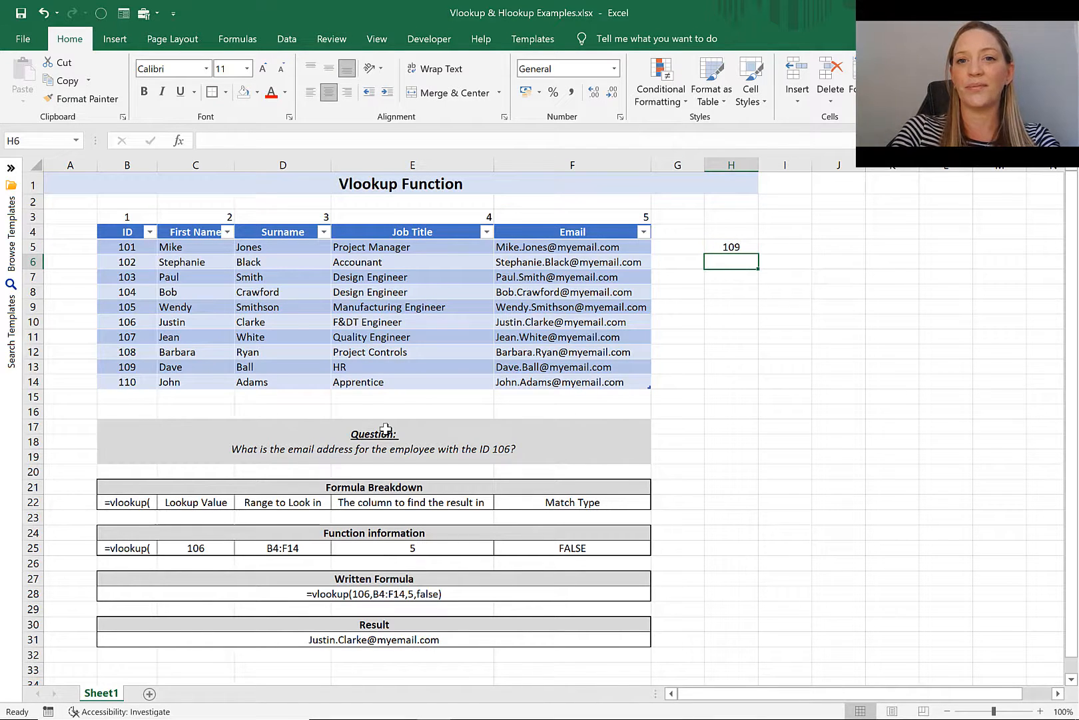
- Look up the email for the value in H5 by entering =vlookup(H5,Table1,5,false) in cell I5
key(Up)
key(Right)
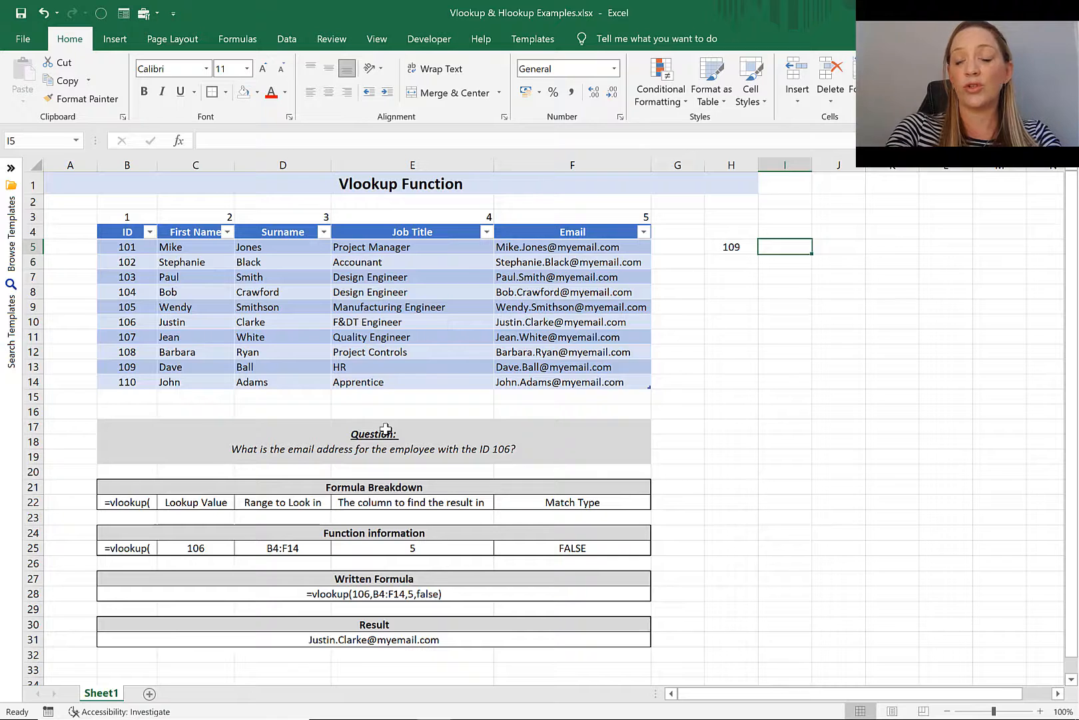
text(=)
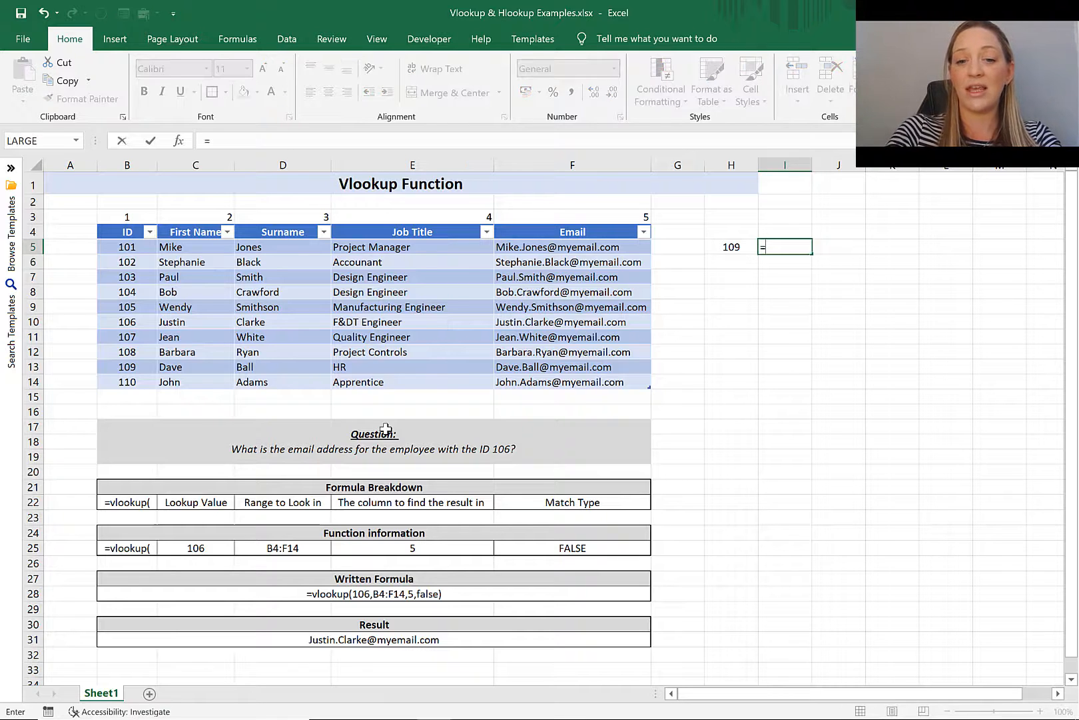
text(vlookup)
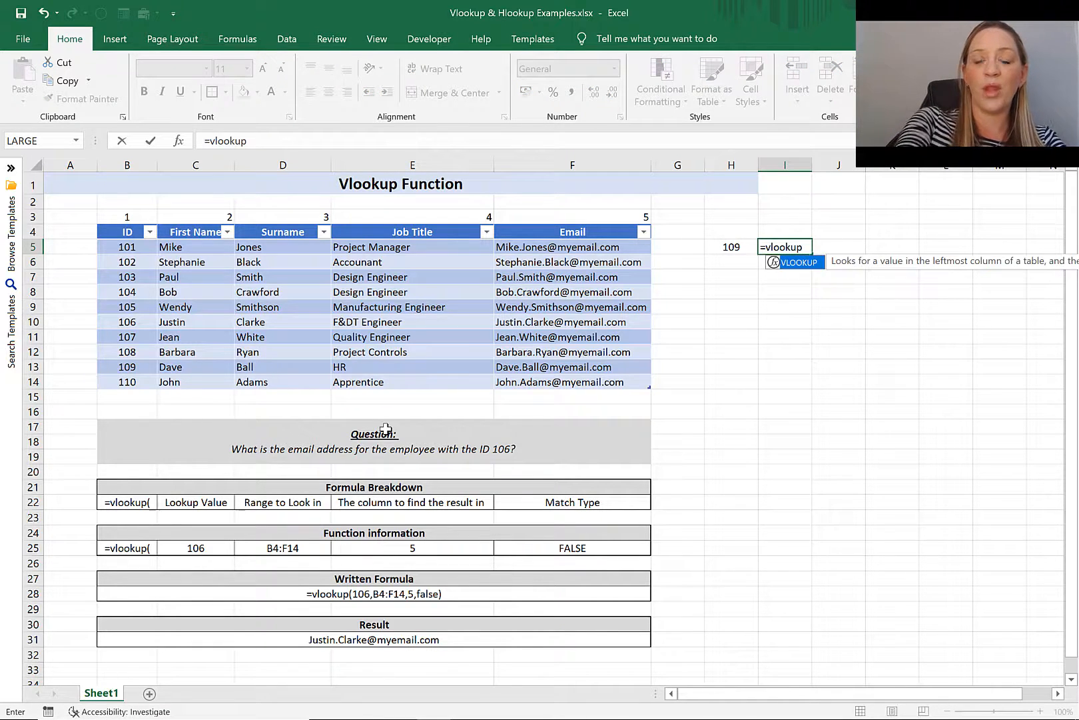
text(()
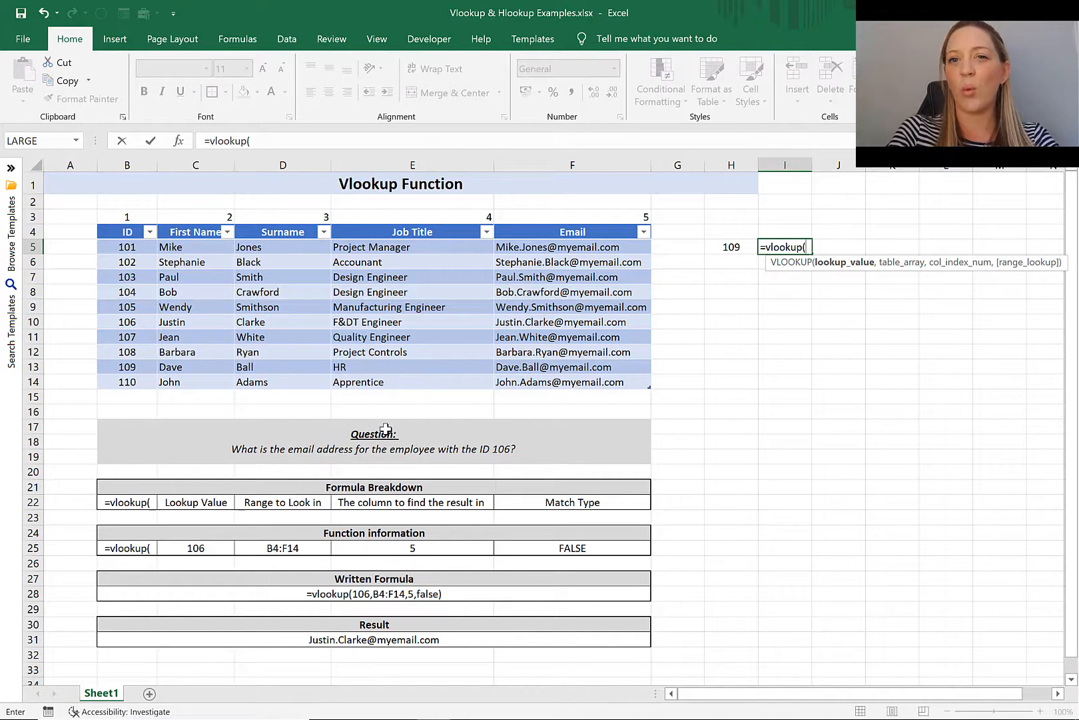
click(731, 248)
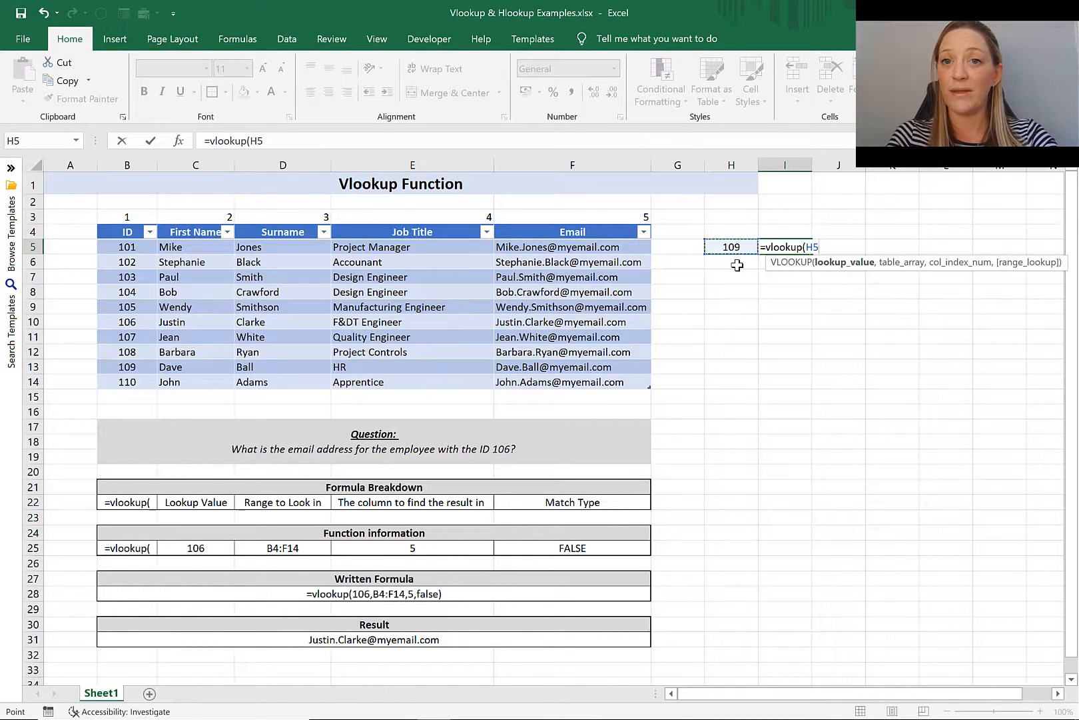
text(,)
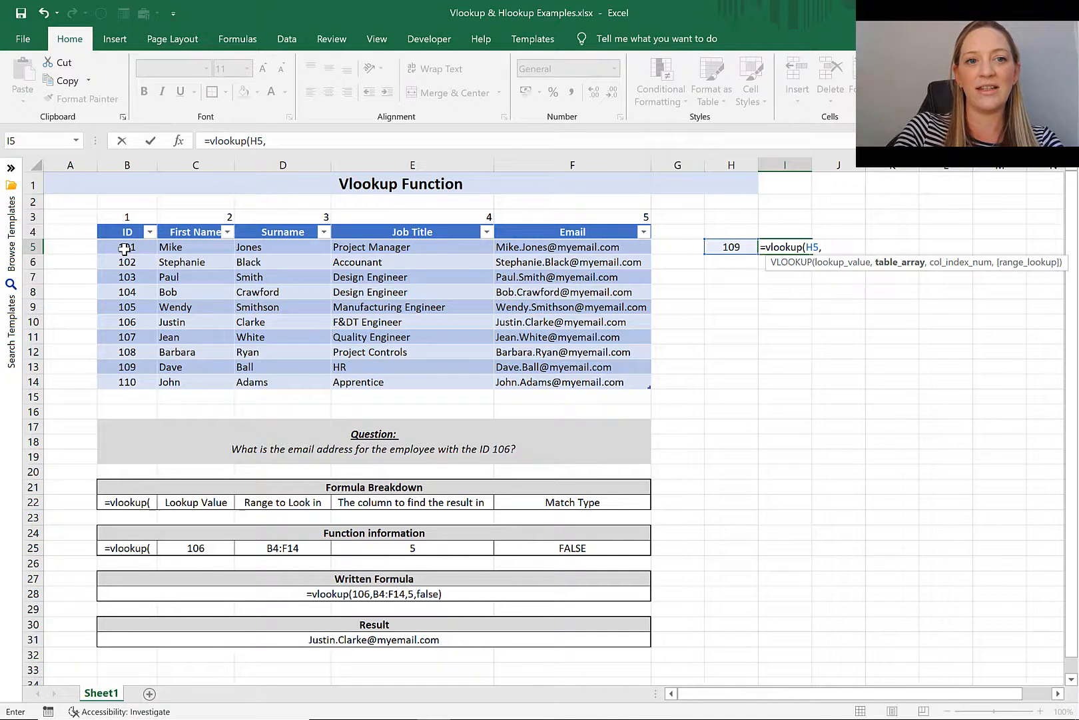
drag(124, 249, 591, 386)
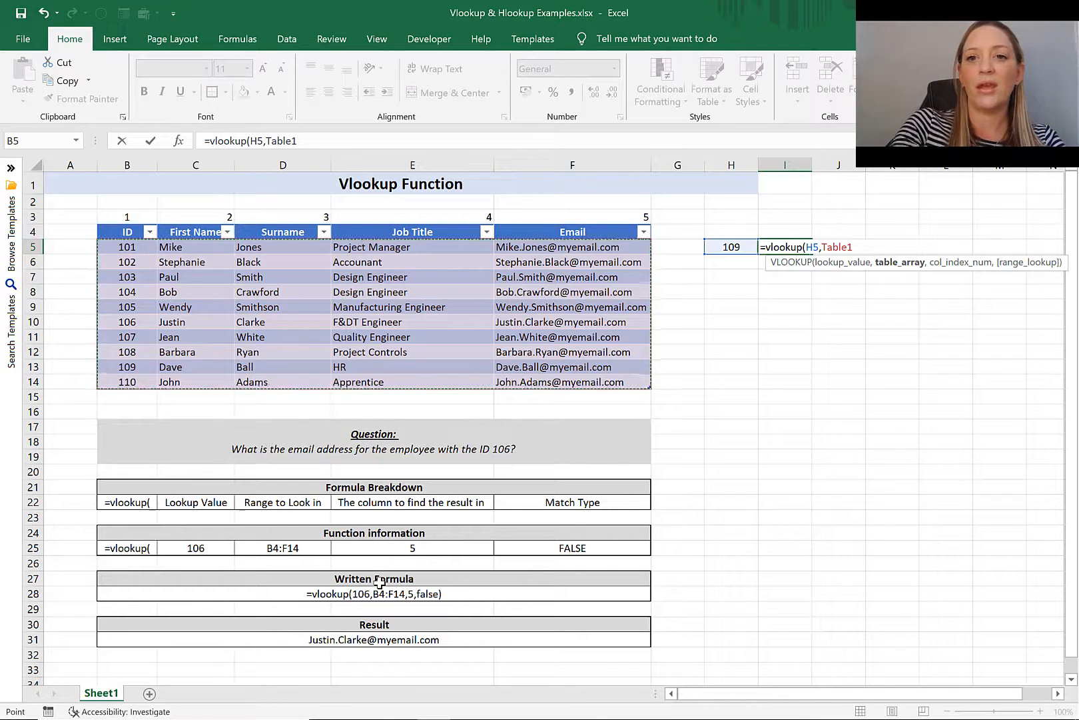
text(,)
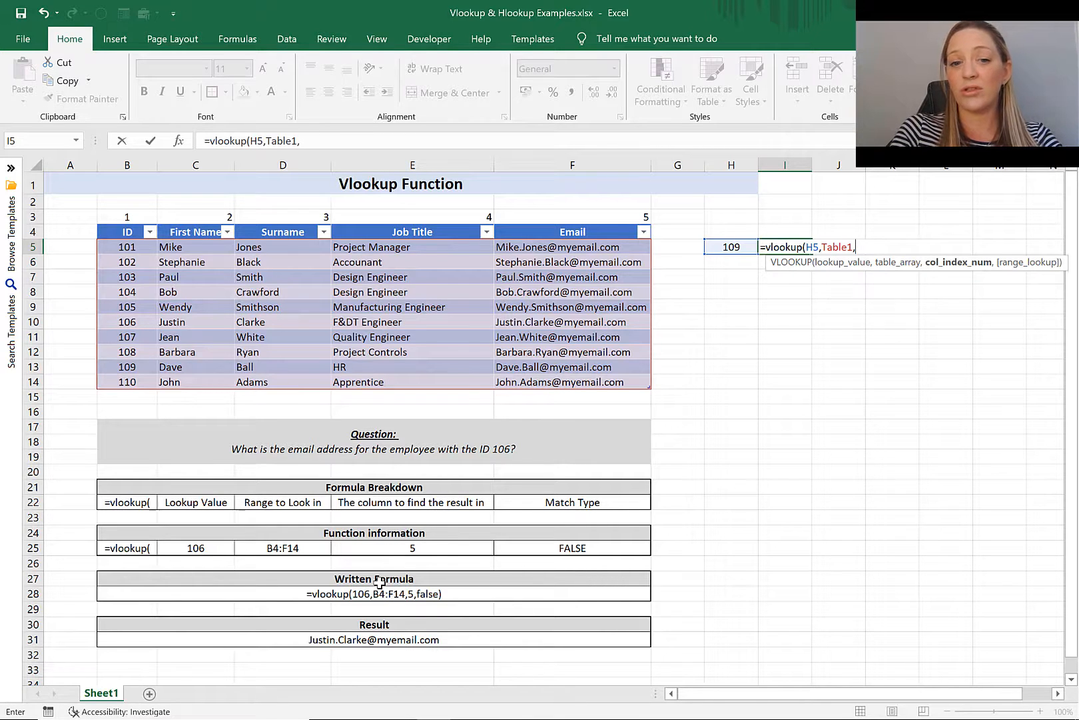
text(5)
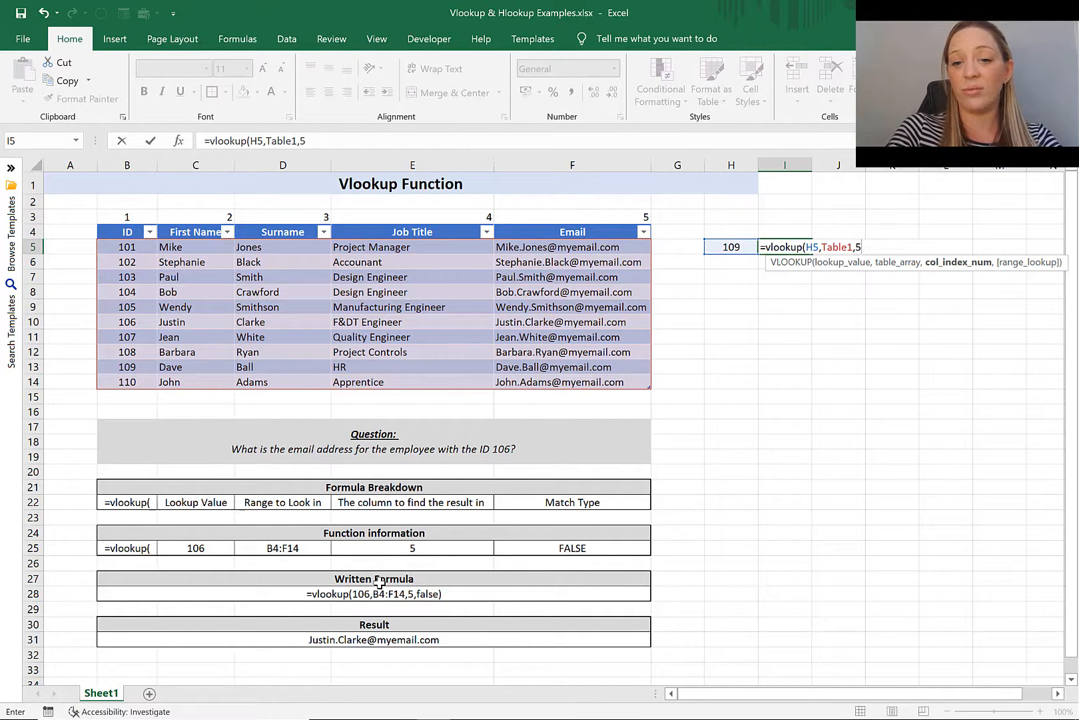
text(,fa)
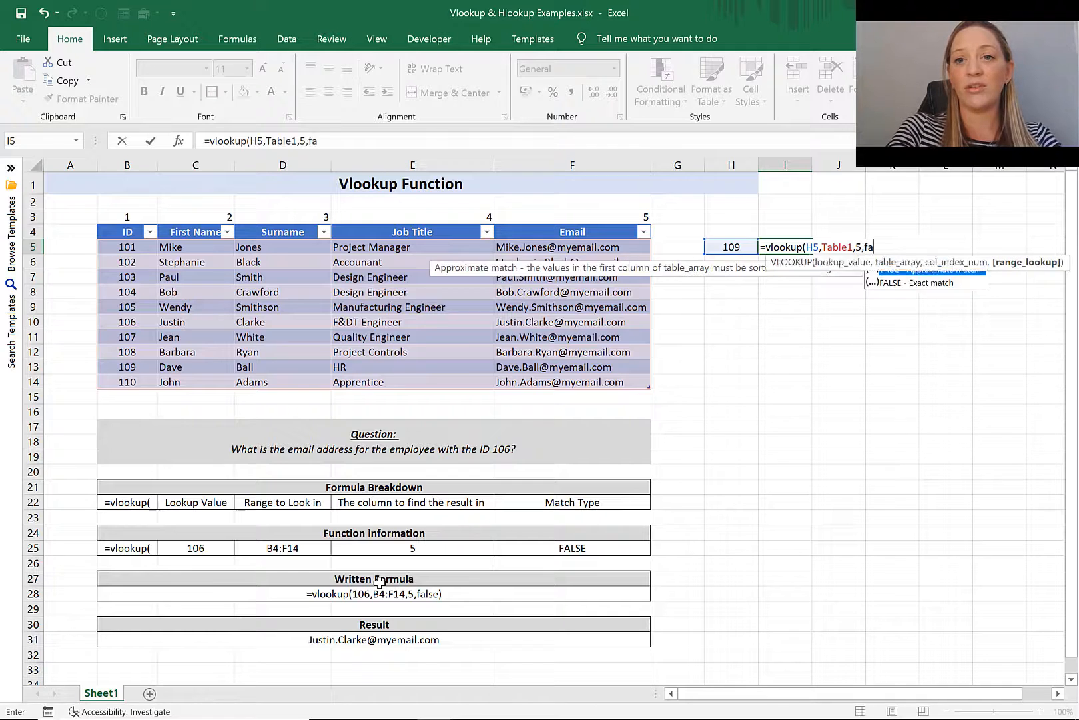
text(lse))
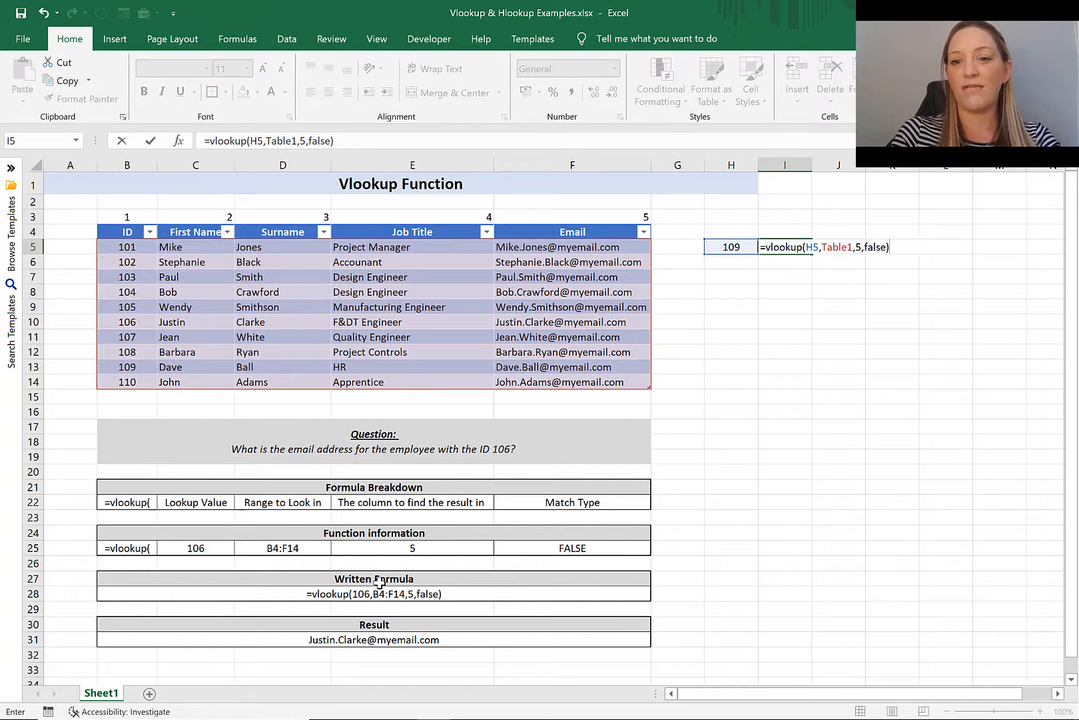
key(Return)
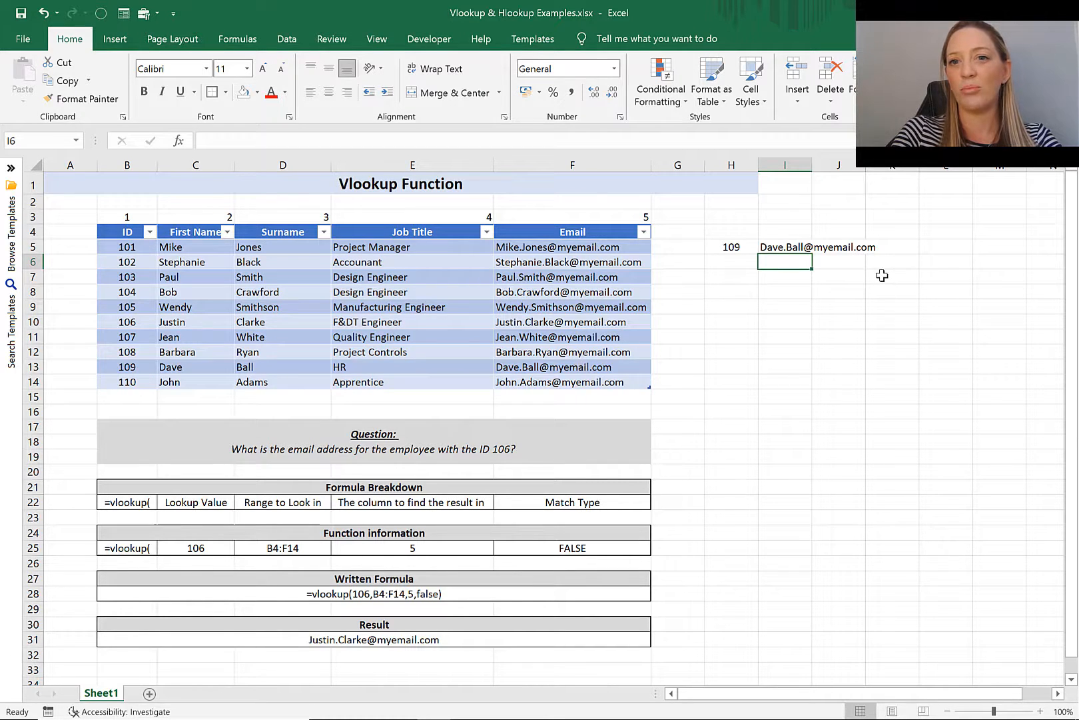
- Enter the first name from the table's second employee row in cell H6 as a lookup value
click(737, 265)
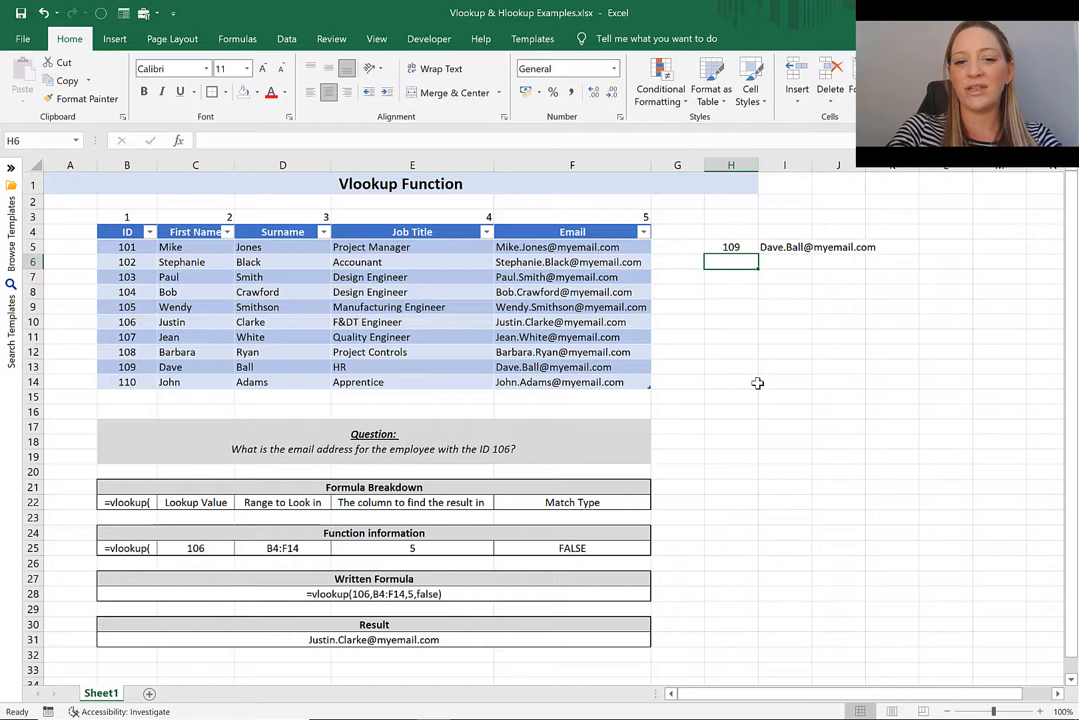
text(Spet)
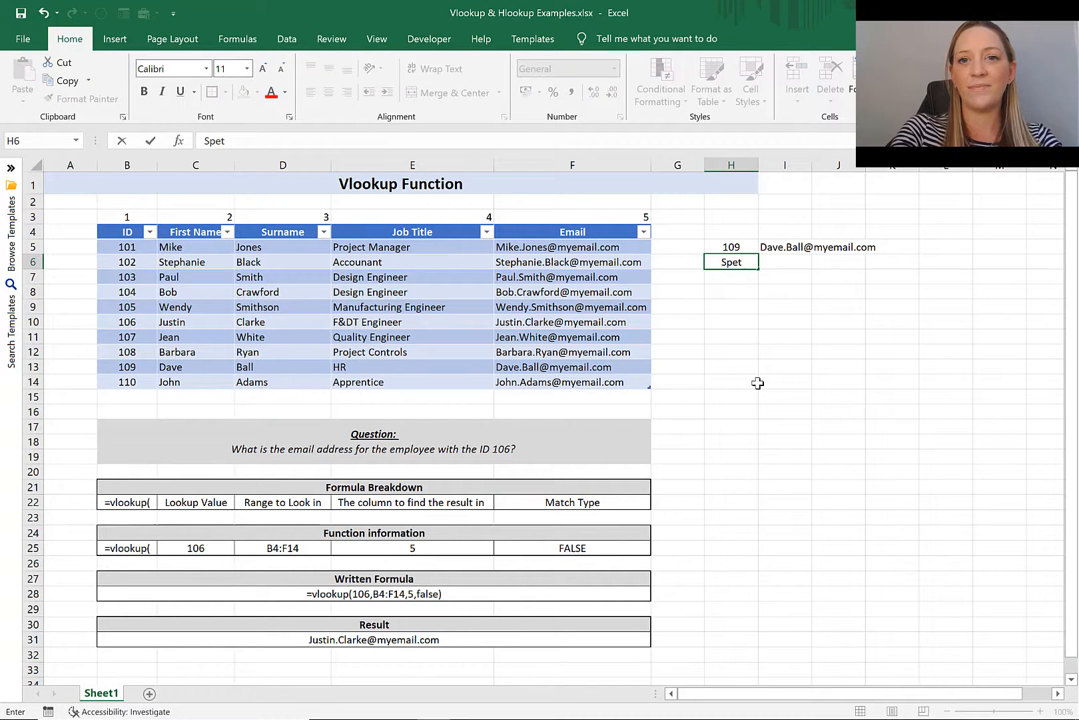
key(BackSpace)
key(BackSpace)
key(BackSpace)
text(tephanie)
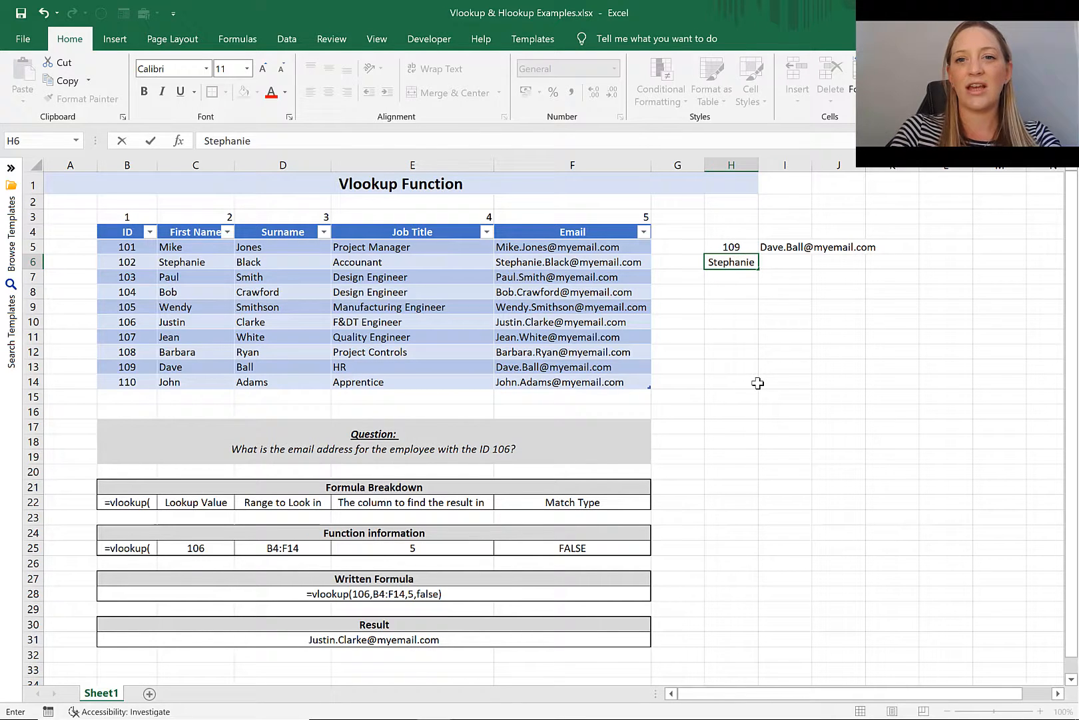
key(Tab)
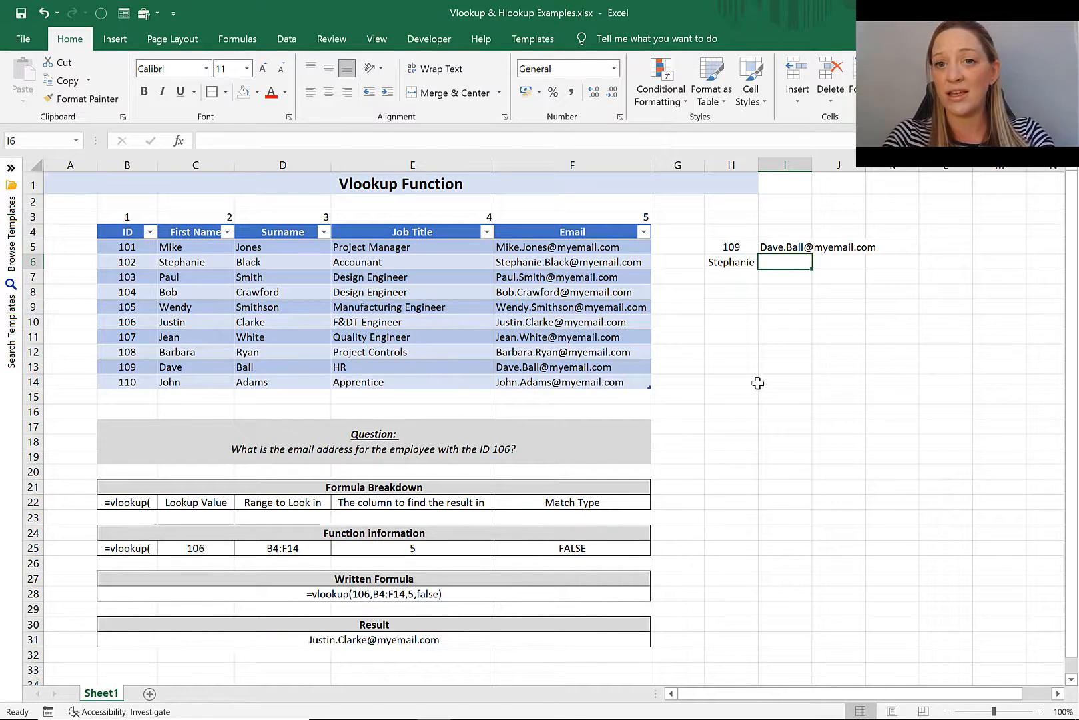
- Look up the job title for the first name in H6 by entering =vlookup(H6,Table1[[First Name]:[Email]],3,false) in cell I6
text(=vlook)
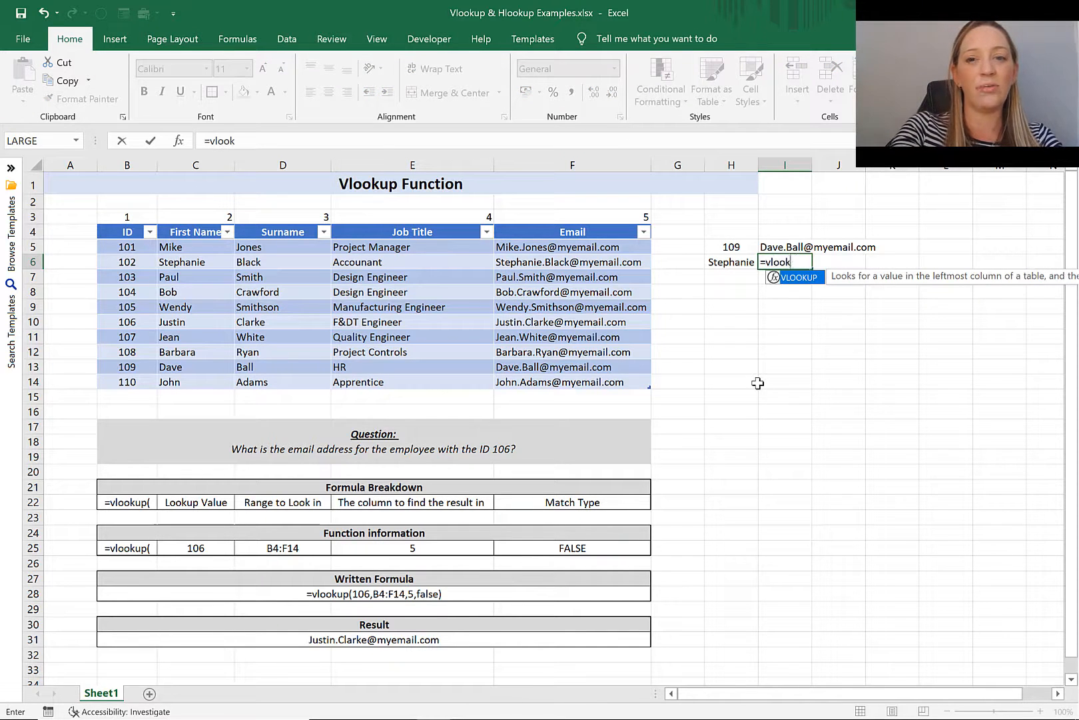
text(up()
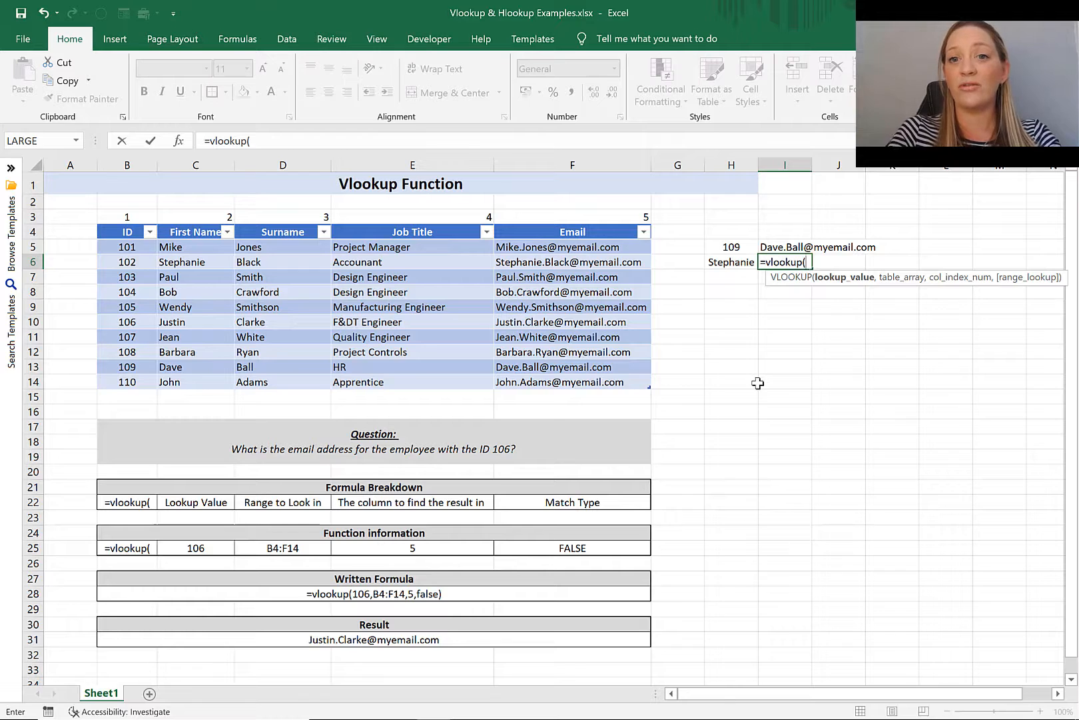
click(726, 263)
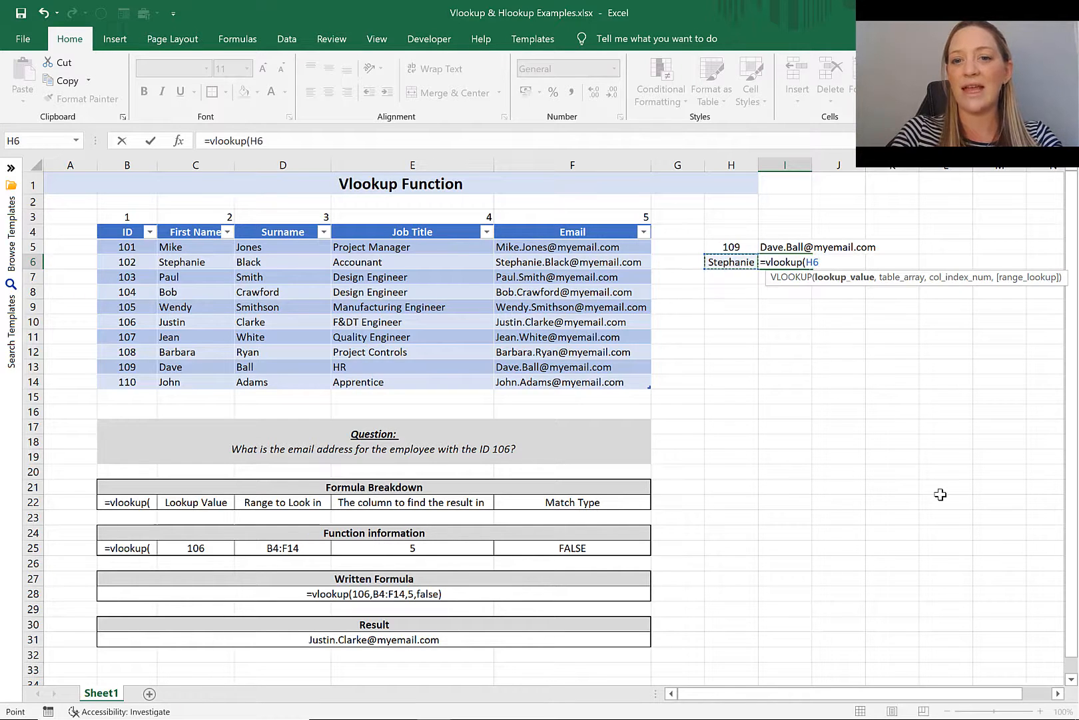
text(,)
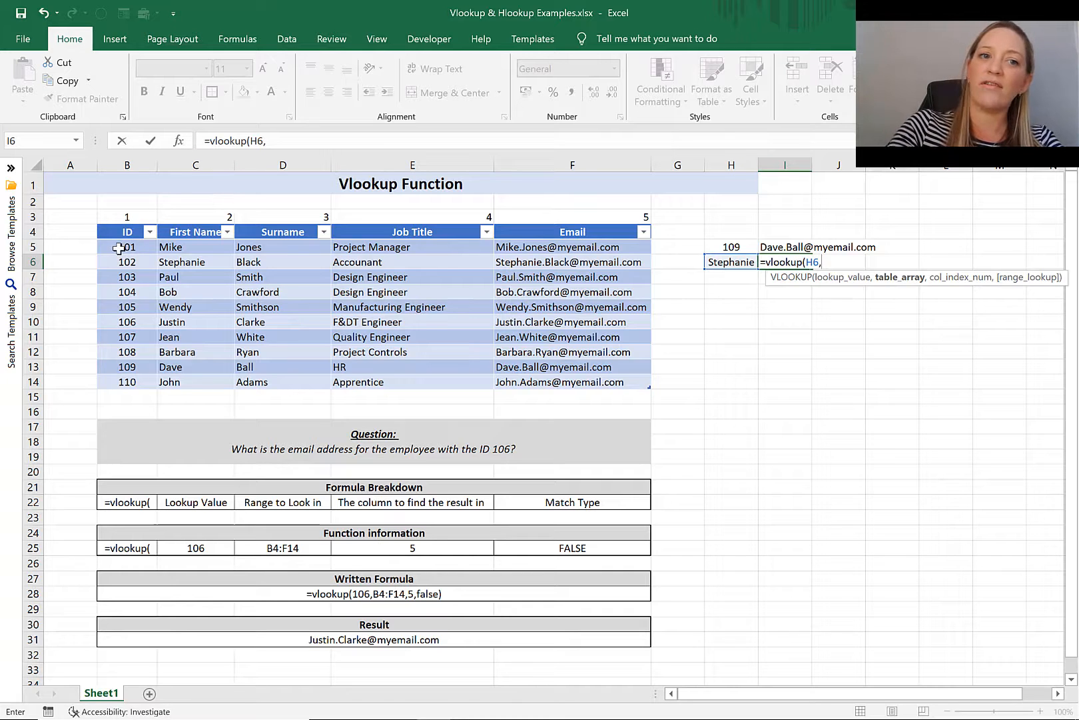
drag(119, 248, 609, 381)
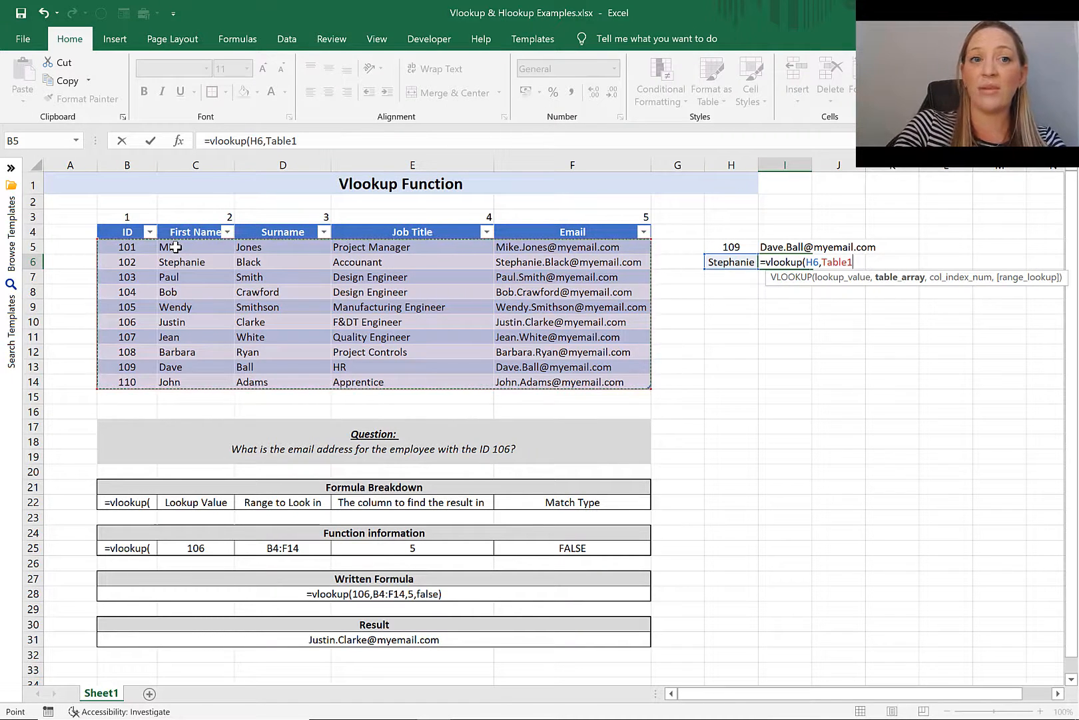
drag(175, 247, 620, 383)
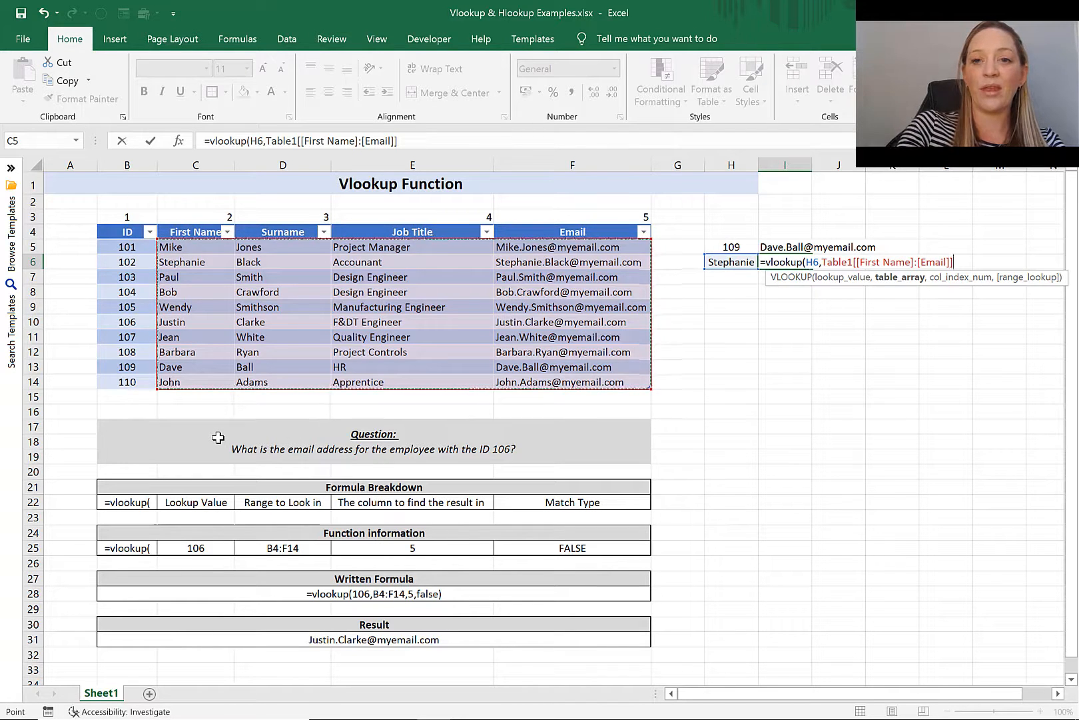
text(,)
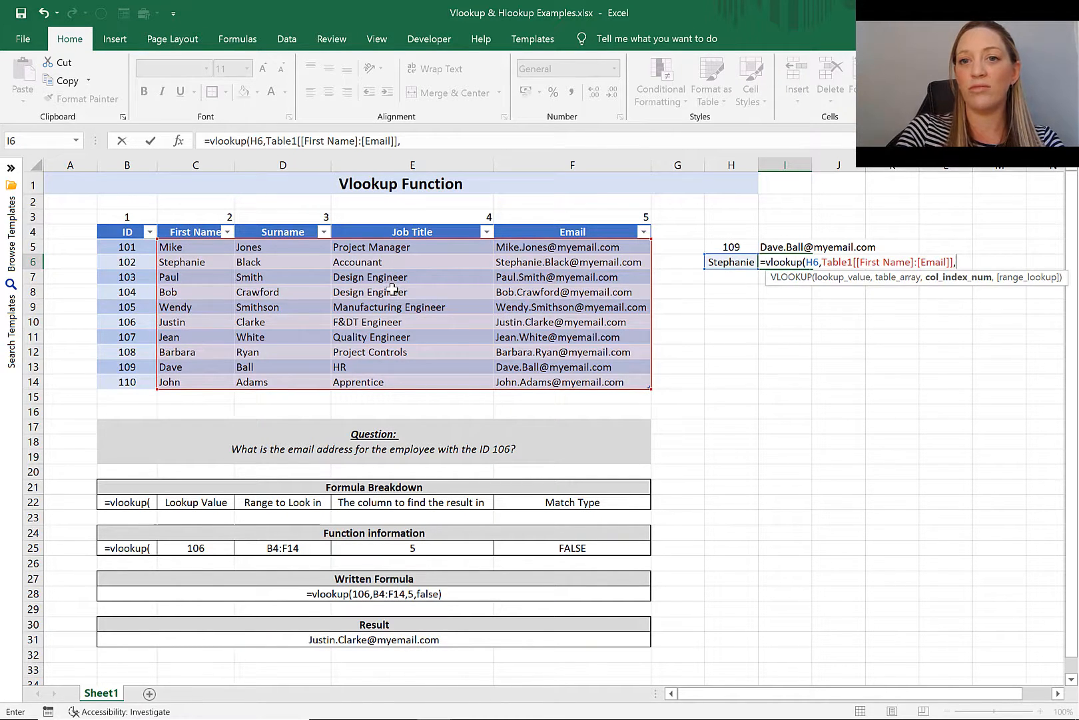
text(3)
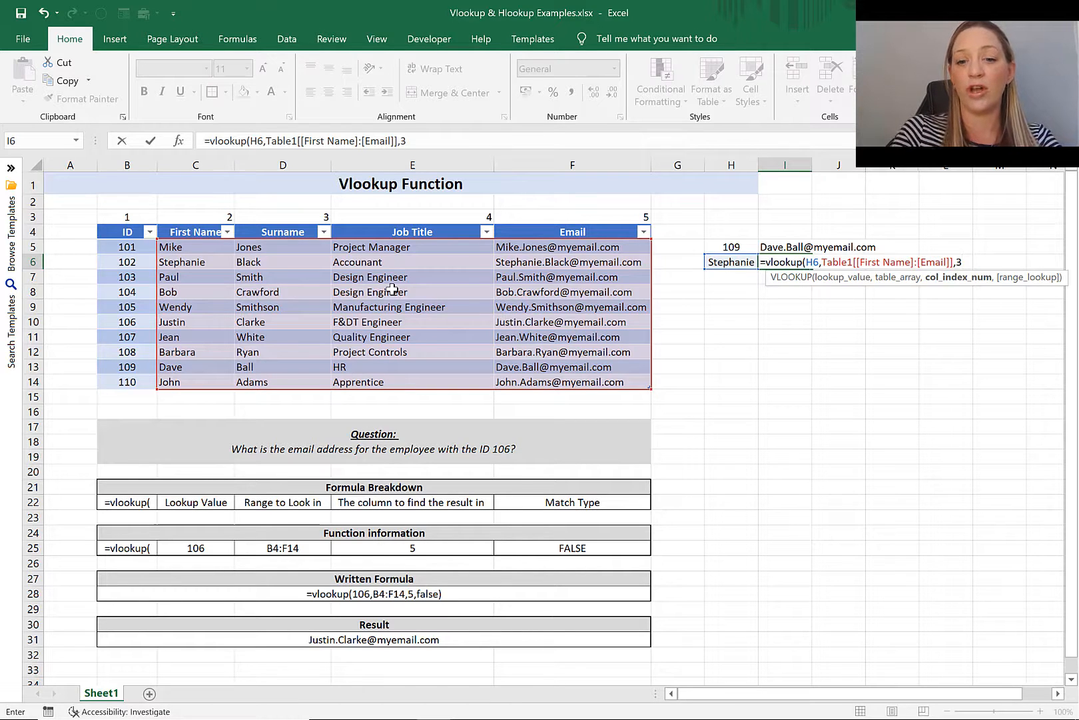
text(,)
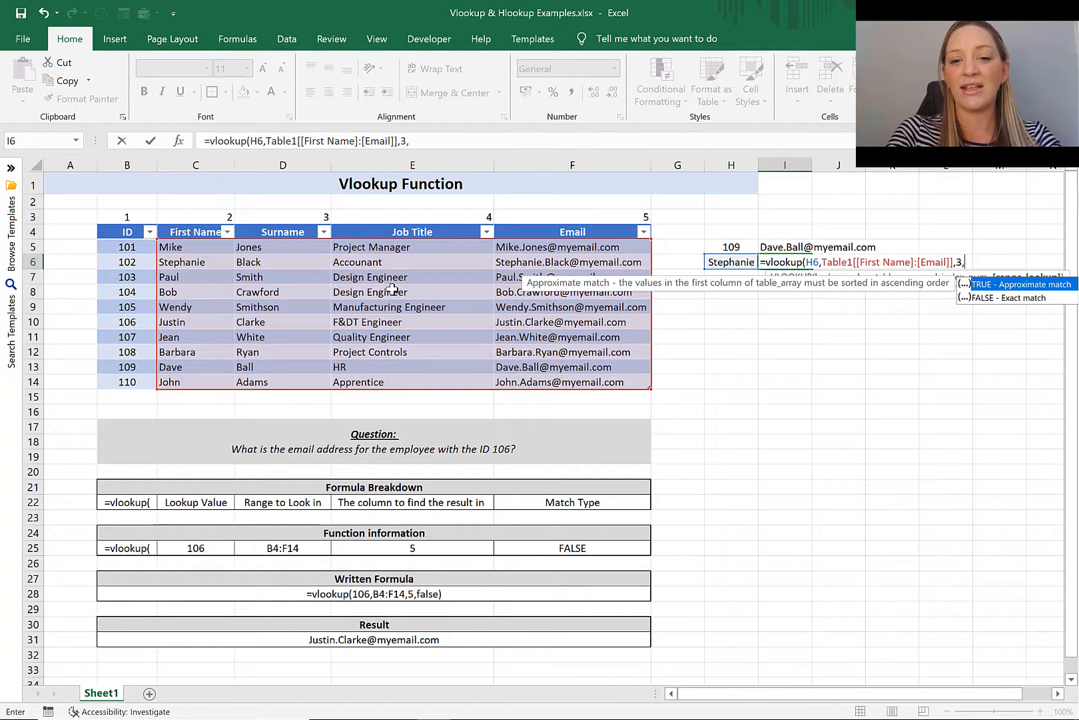
text(false))
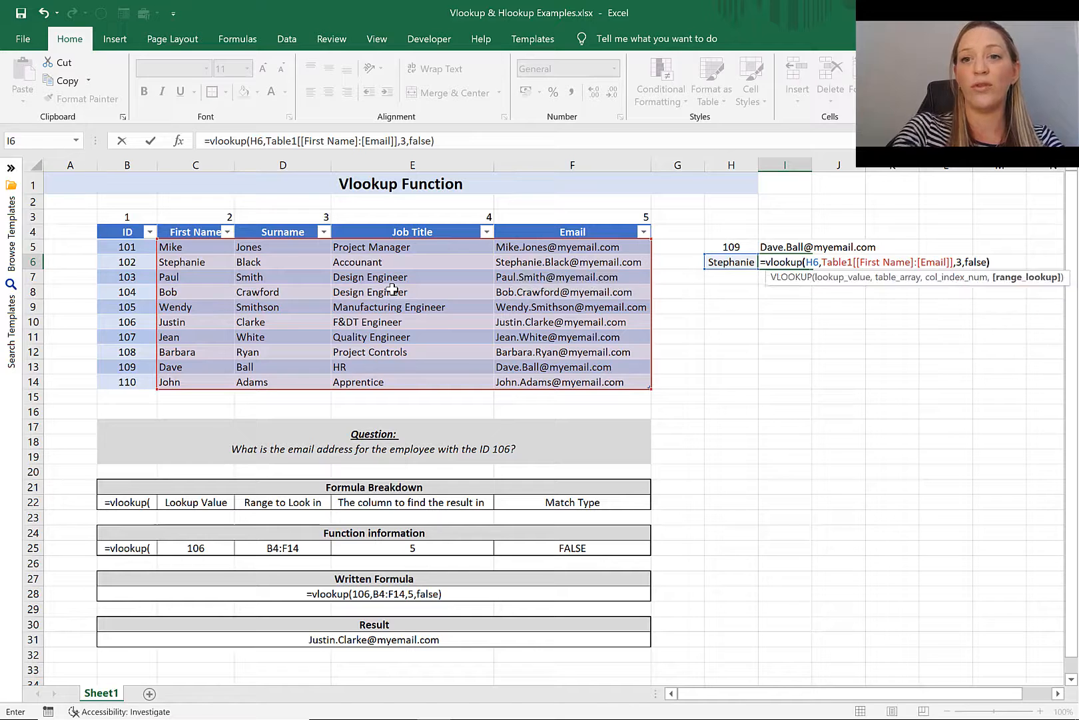
key(Return)
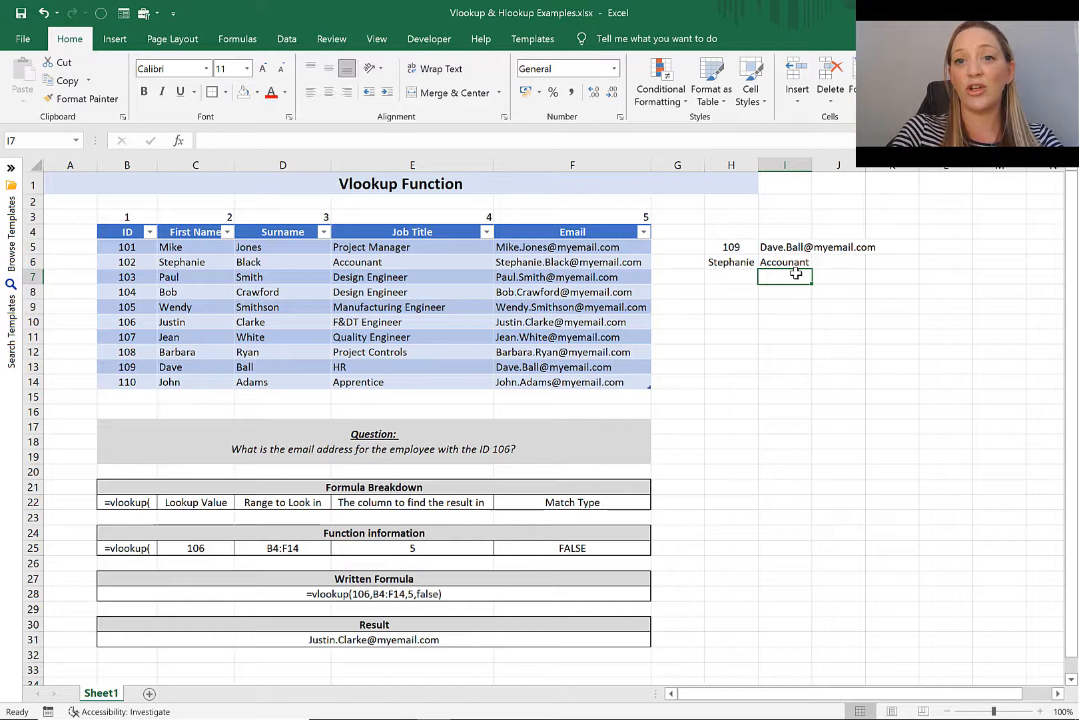
- Replace the lookup value in cell H6 with the first name from the table's fifth employee row
click(743, 263)
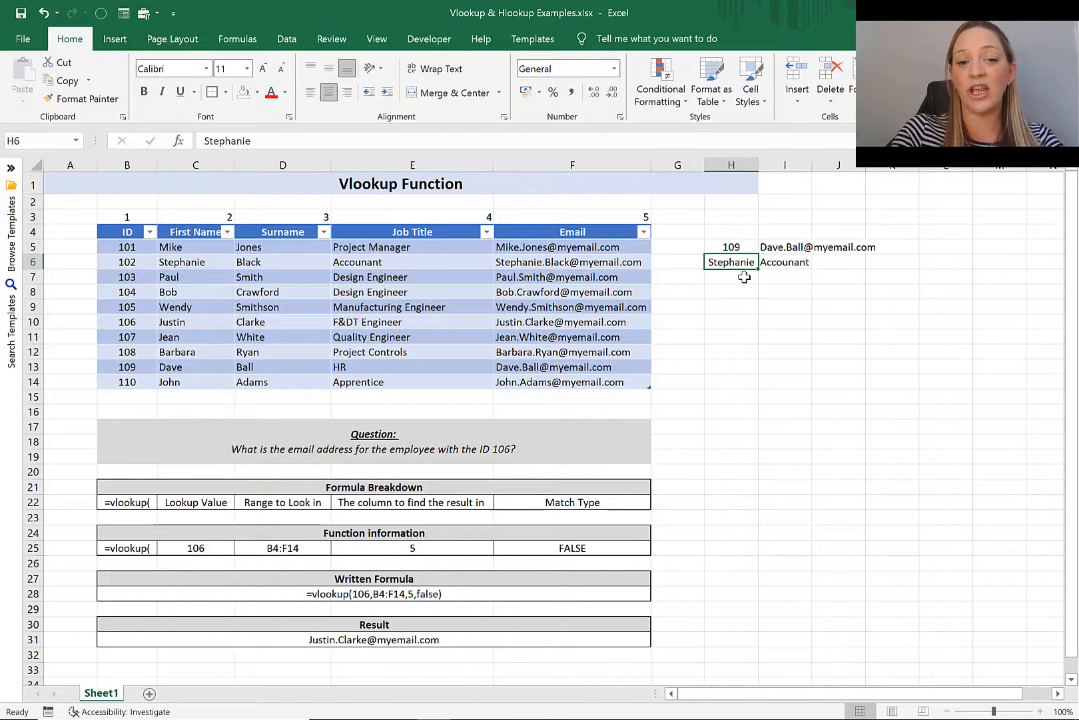
text(Wendy)
key(Return)
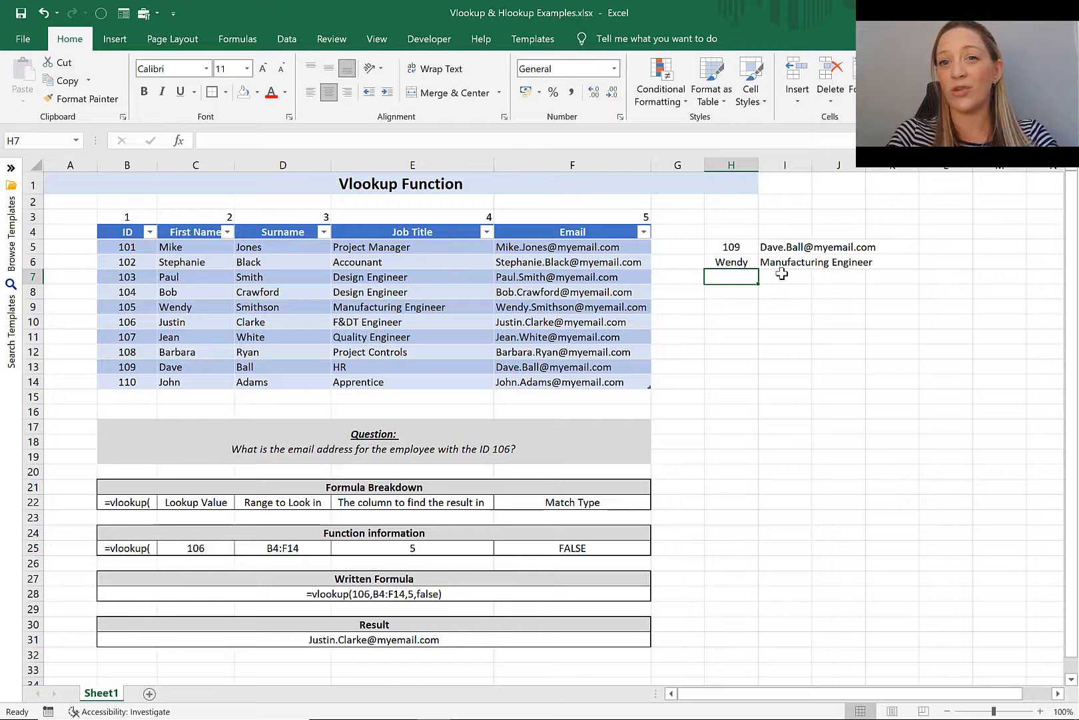
- Change the lookup value in cell H5 to 101
click(731, 247)
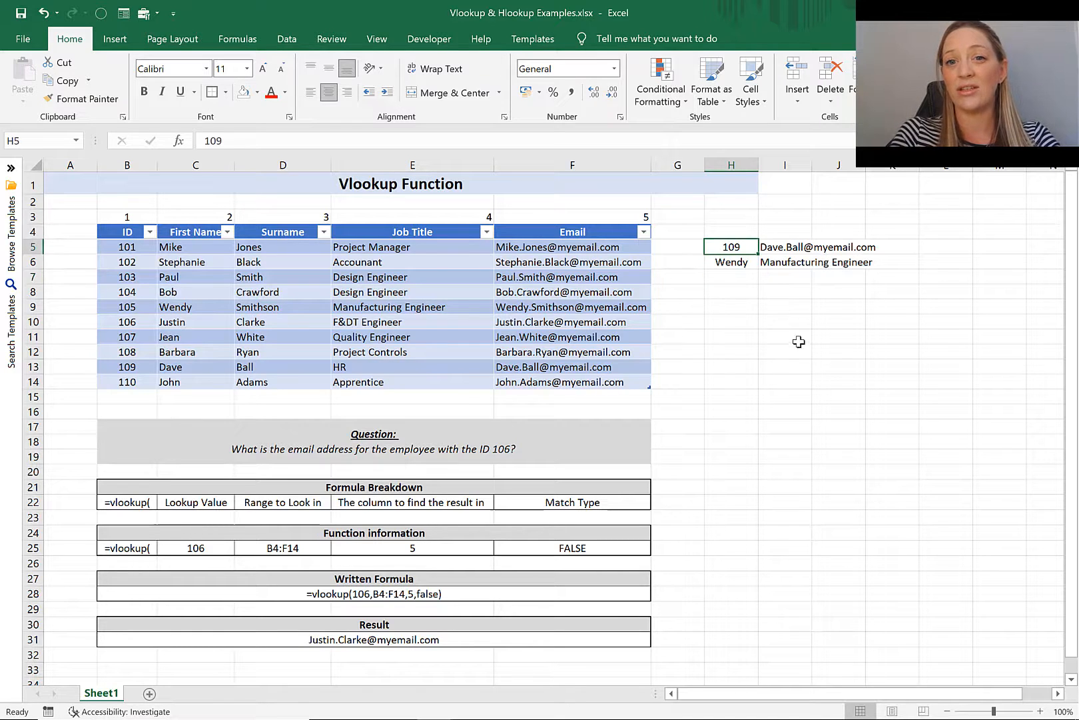
text(101)
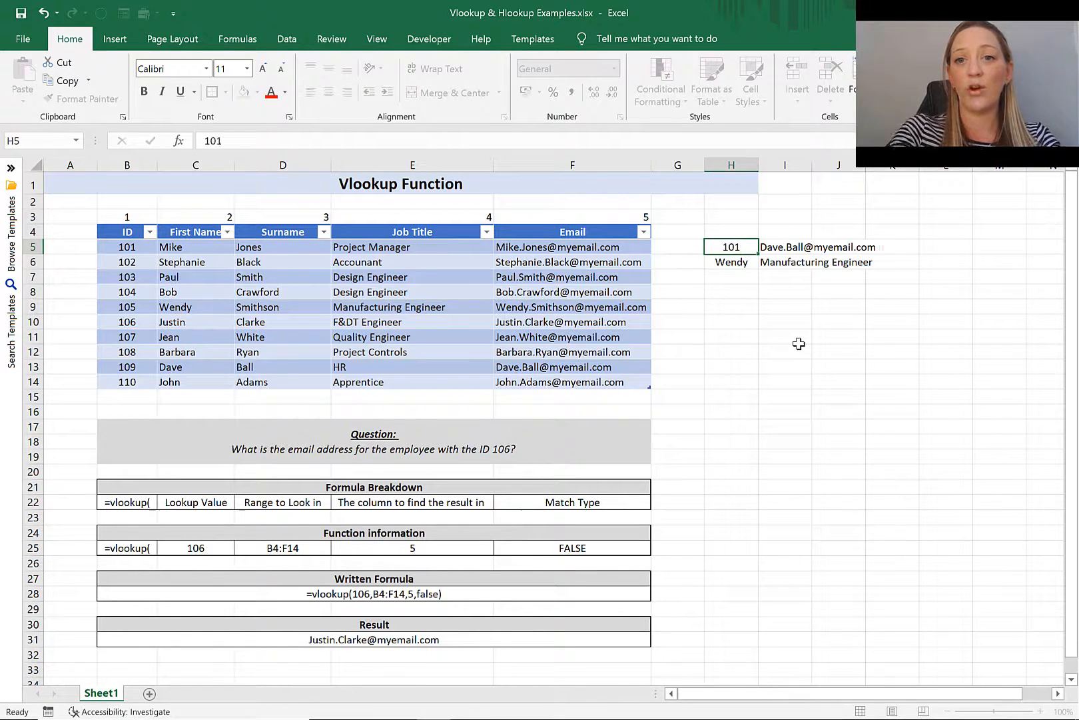
key(Return)
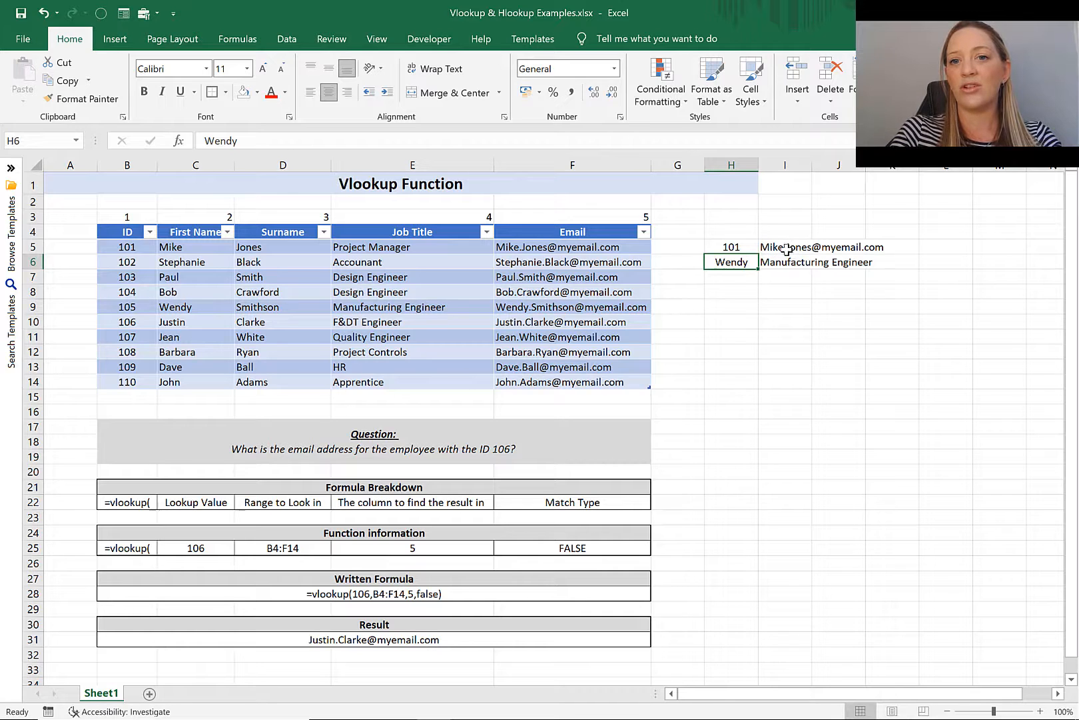